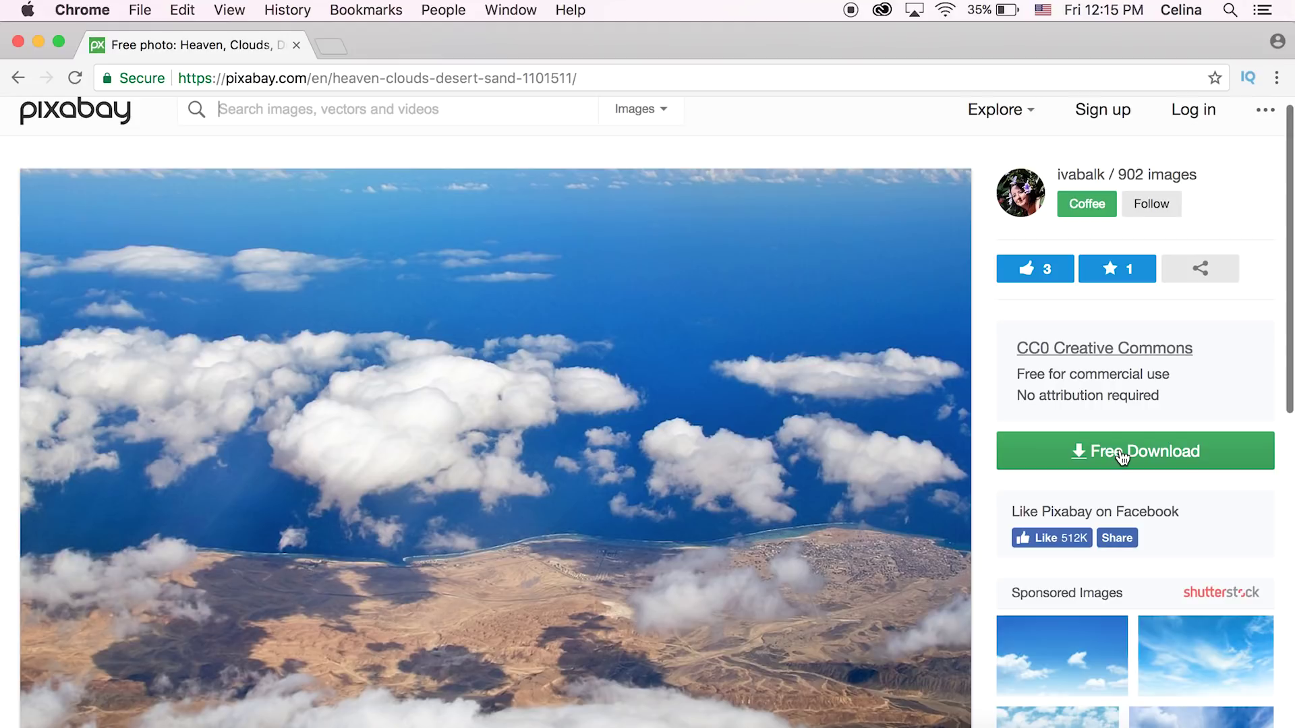
Place heaven-1101511_1920.jpg on V2 above the drone footage at the sequence start.
click(717, 716)
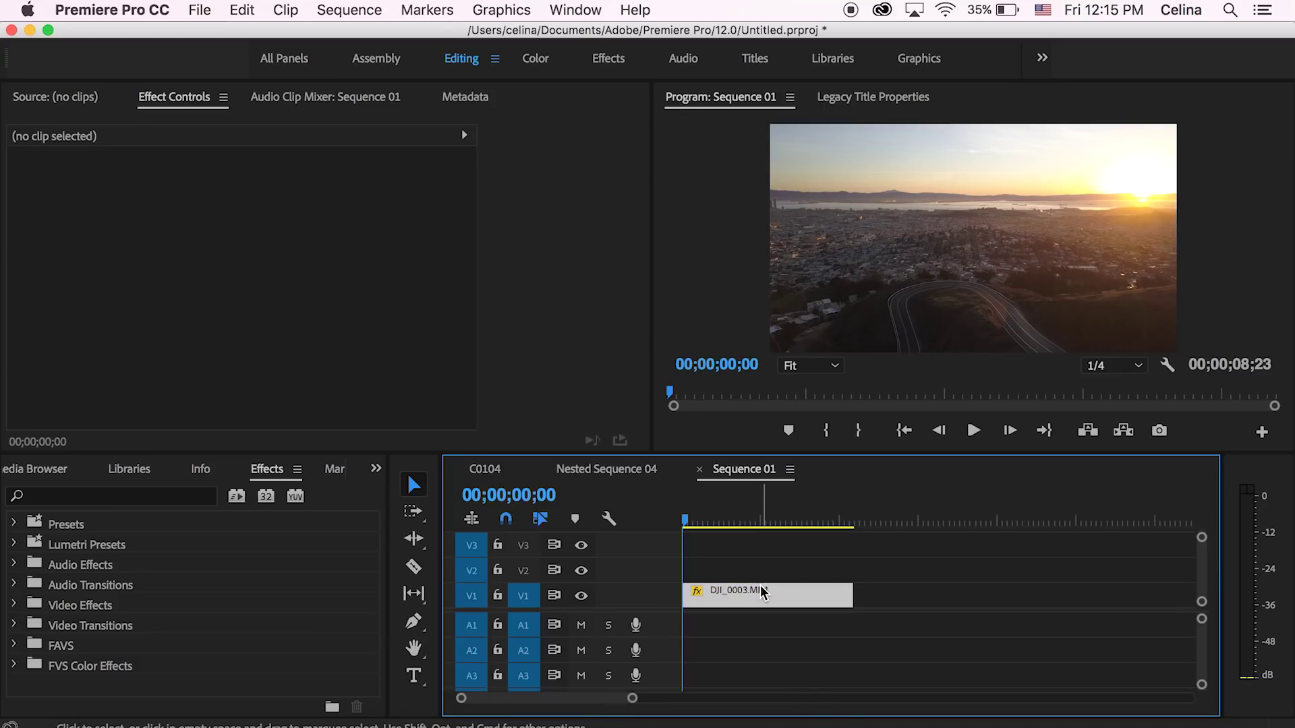
drag(1010, 570, 647, 576)
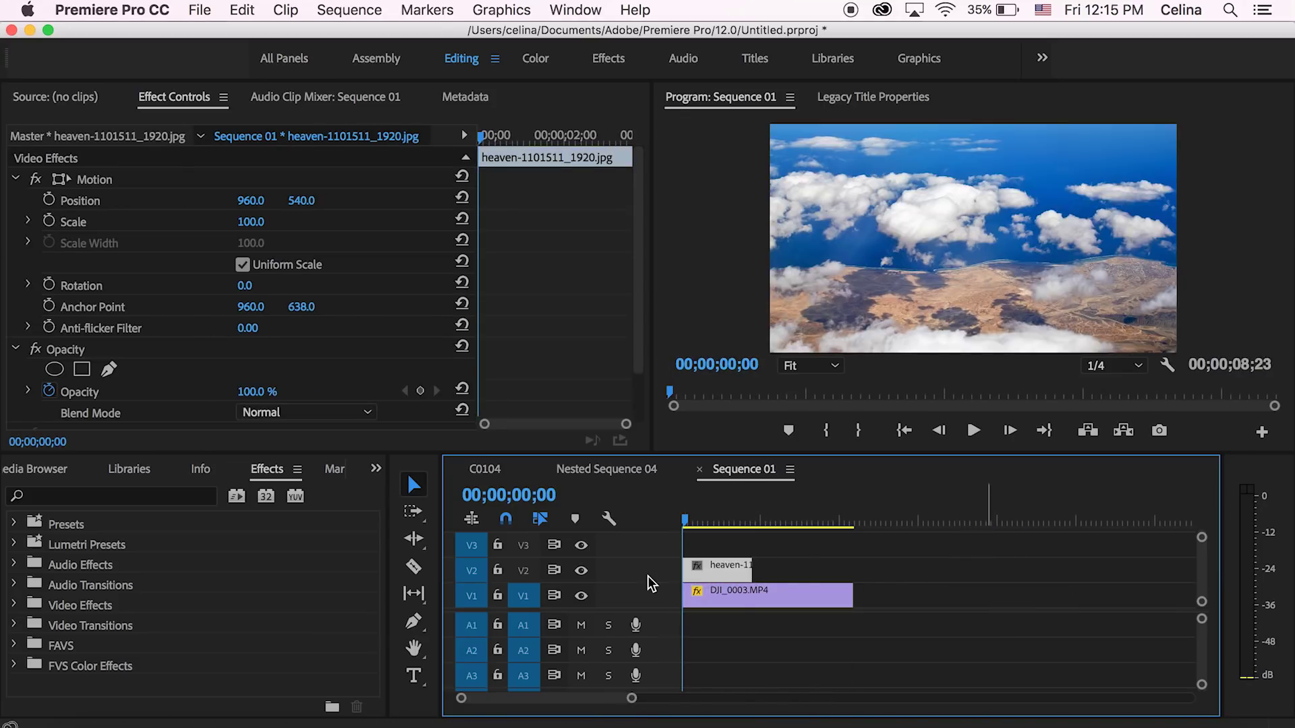
key(backslash)
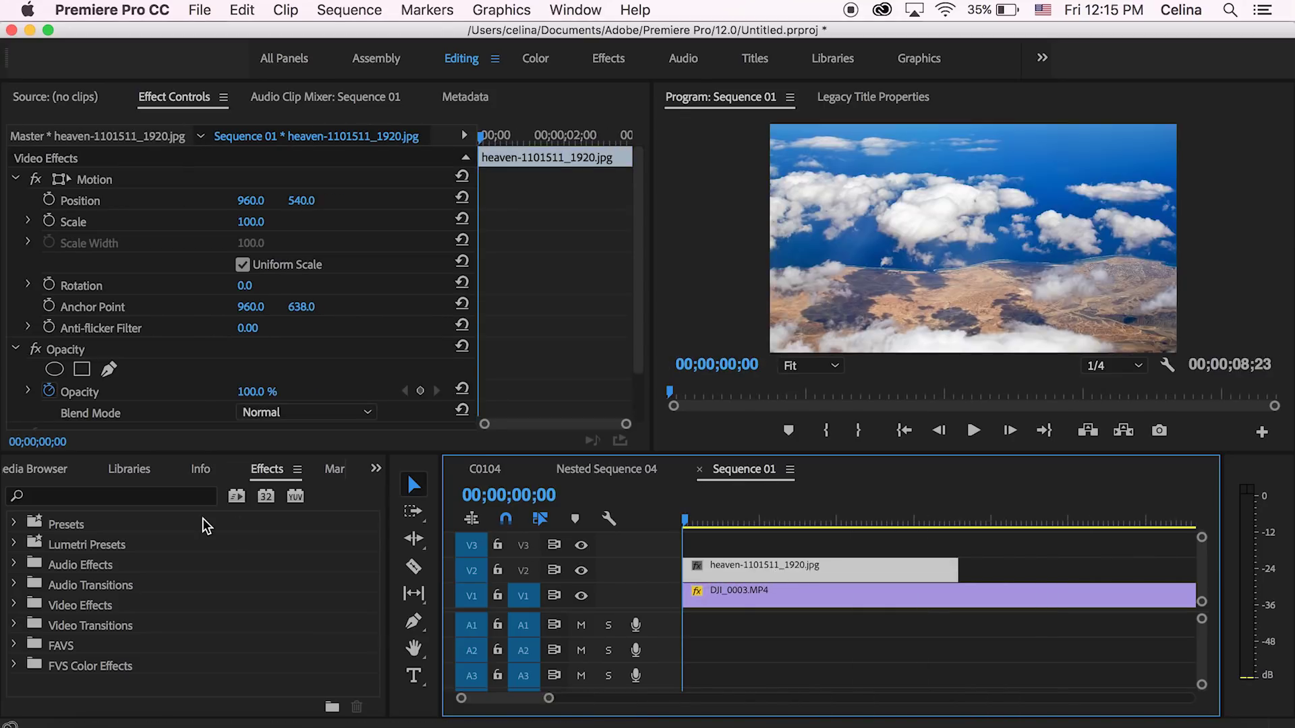
Search the effects for 'non red' and apply Non Red Key to the clouds clip.
click(149, 496)
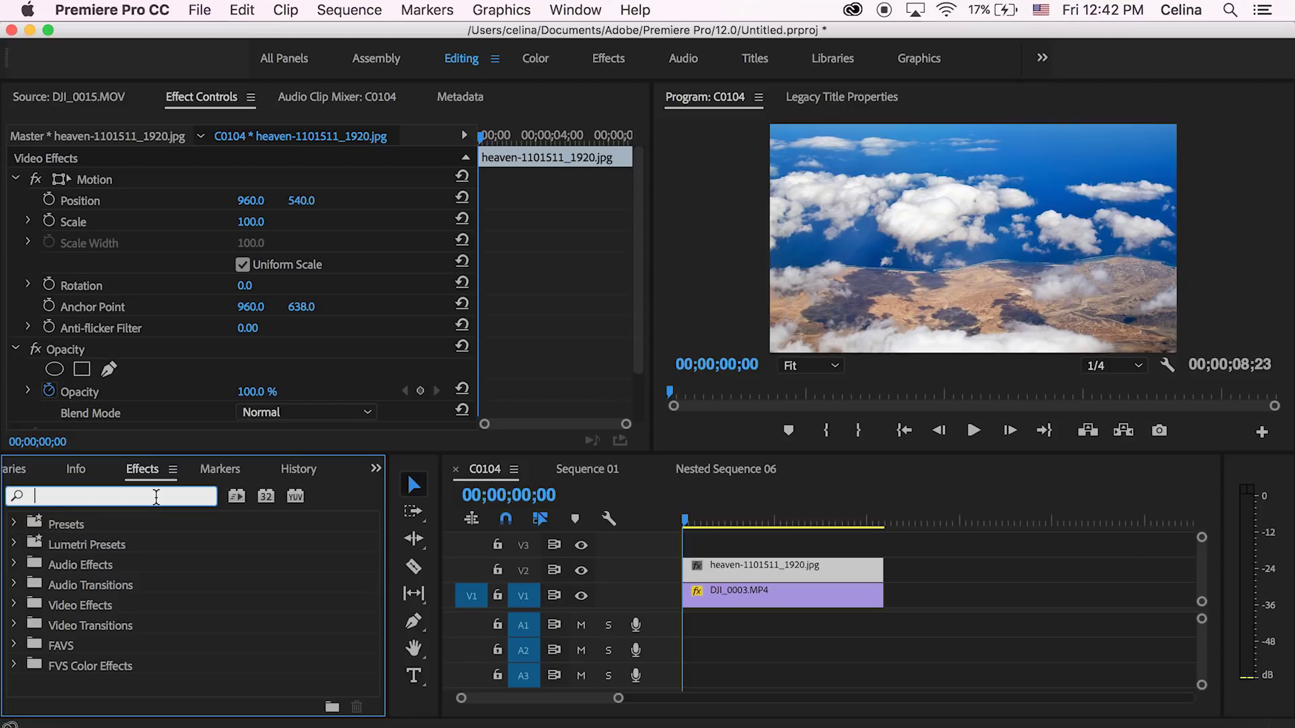
text(non red)
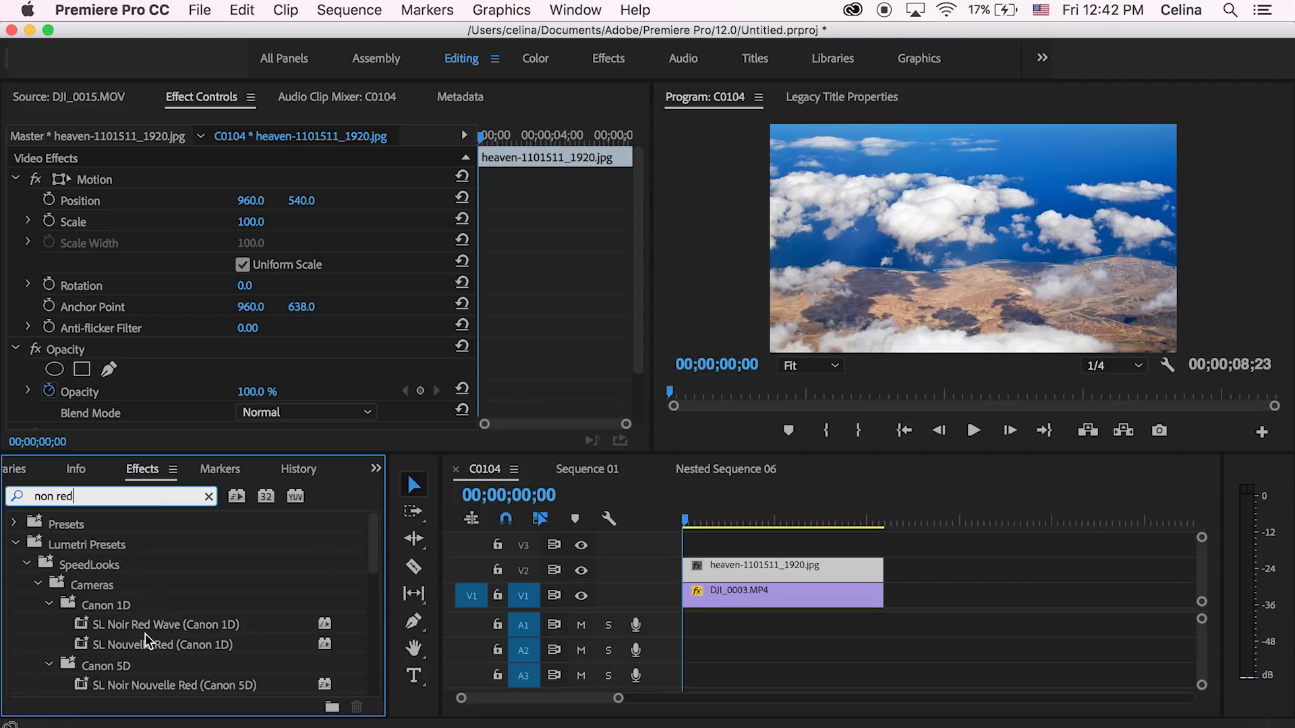
scroll(144, 634, down, 3)
drag(85, 623, 112, 228)
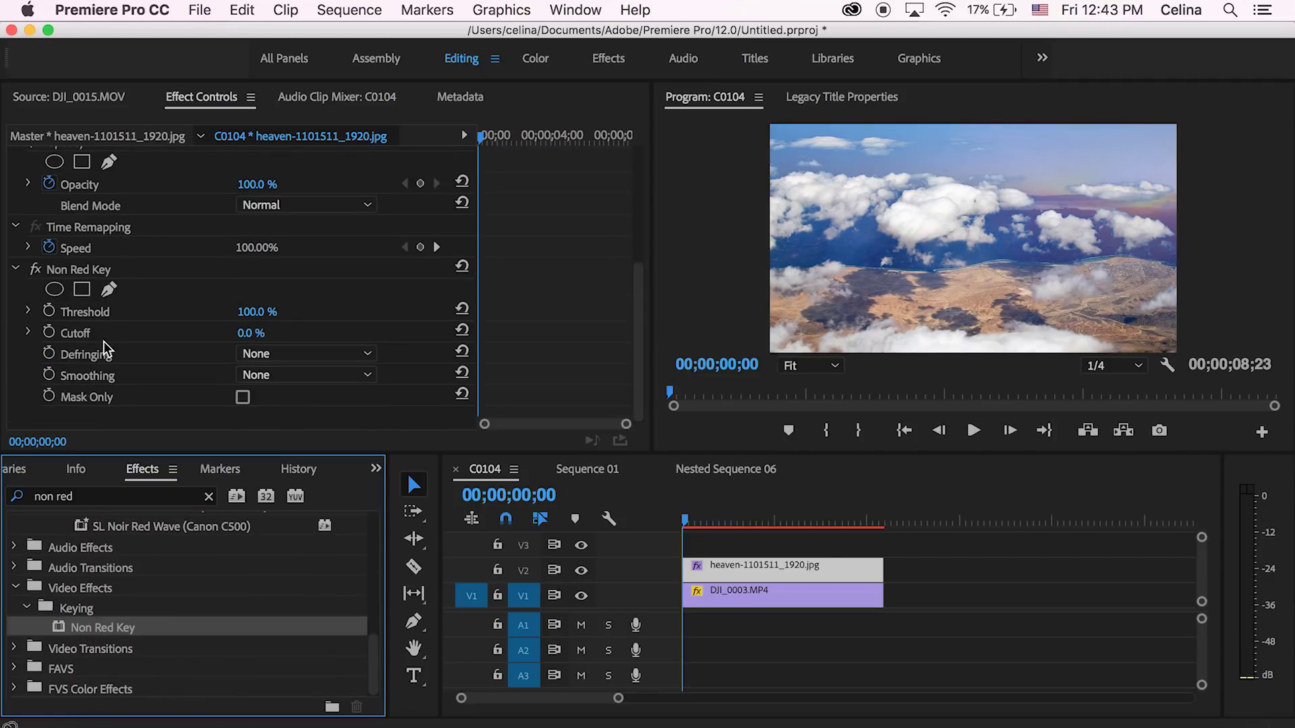
Lower the Non Red Key threshold to 7% and start a pen opacity mask along the horizon.
drag(249, 311, 214, 320)
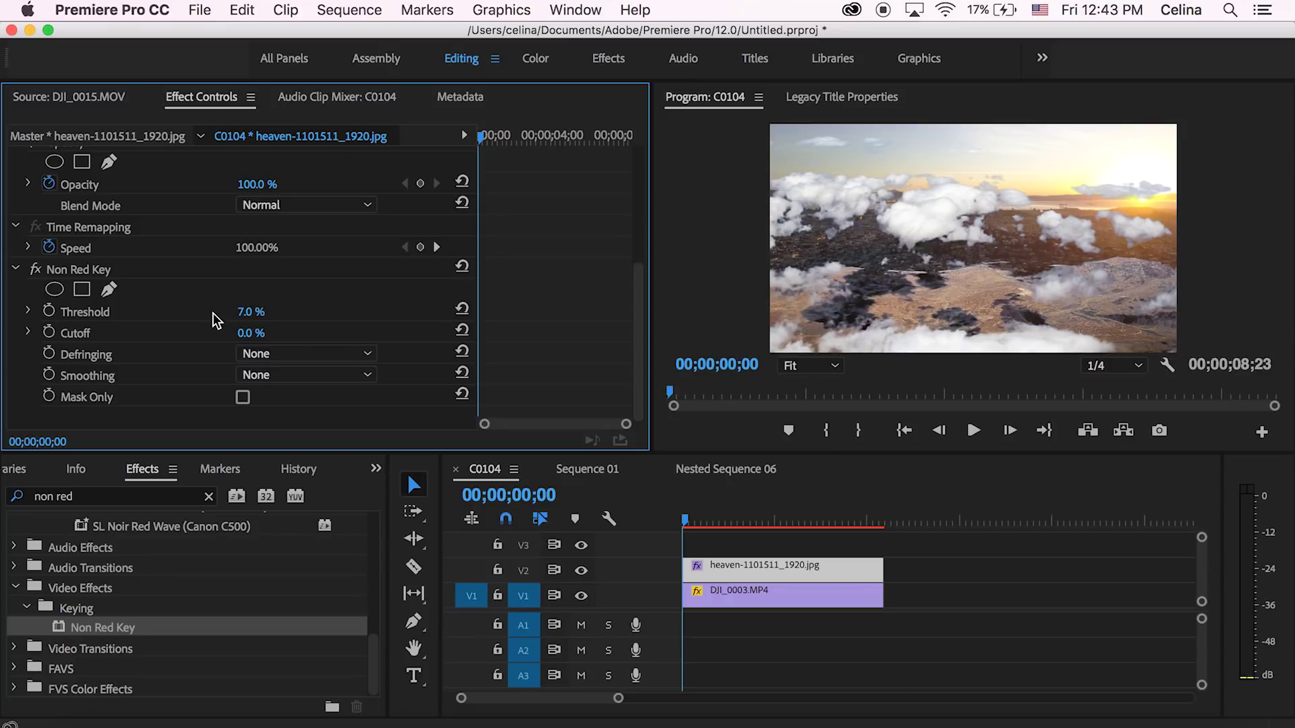
click(108, 164)
click(758, 258)
click(874, 243)
click(922, 268)
click(966, 253)
Continue the mask to the right edge, up and across the top, and close it on its first point.
click(1025, 258)
click(1089, 258)
click(1175, 254)
click(1188, 161)
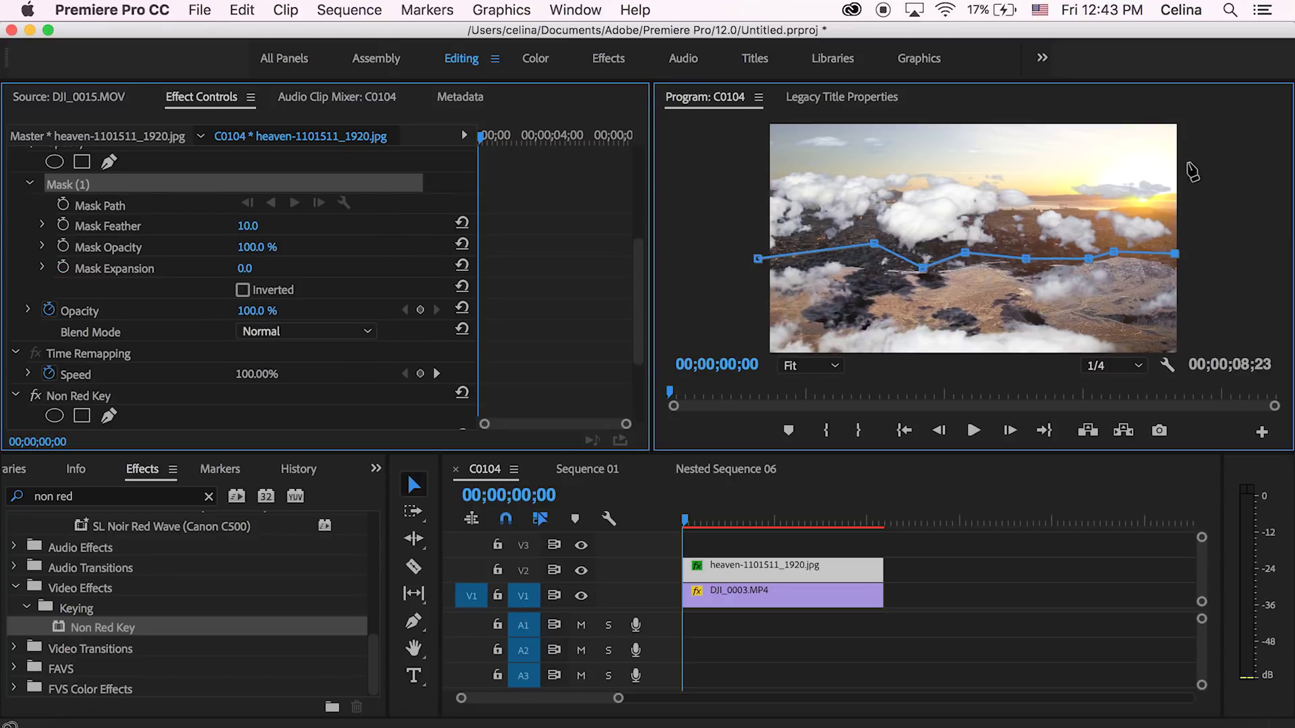
click(756, 142)
click(758, 258)
click(877, 572)
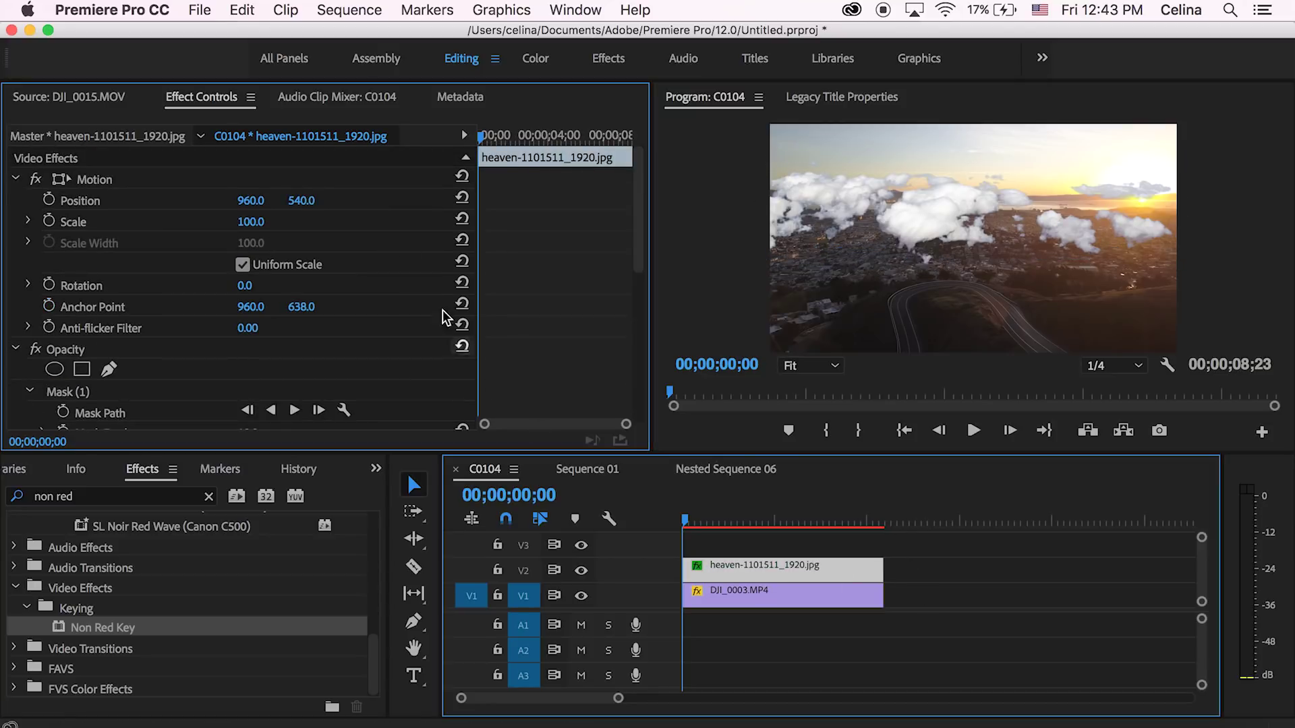
Nest the clouds clip into Nested Sequence 07, keeping the default name.
right_click(703, 572)
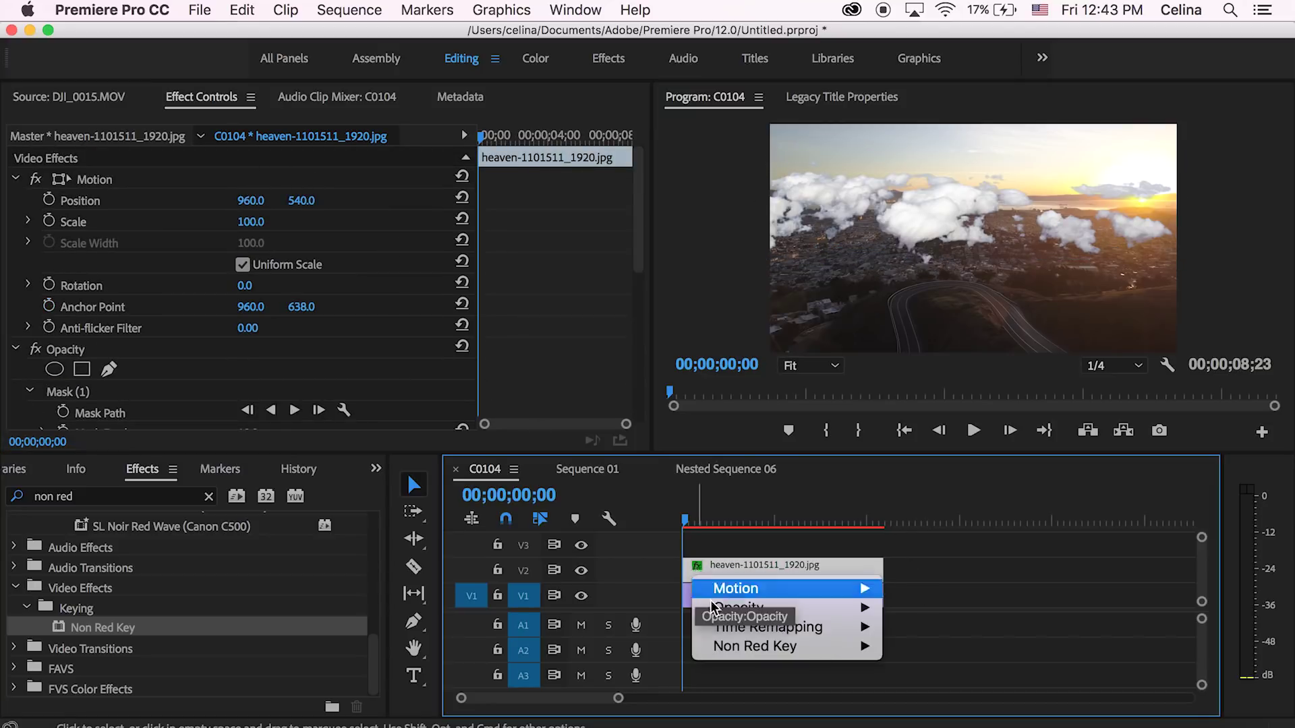
click(703, 578)
right_click(701, 577)
scroll(709, 607, down, 3)
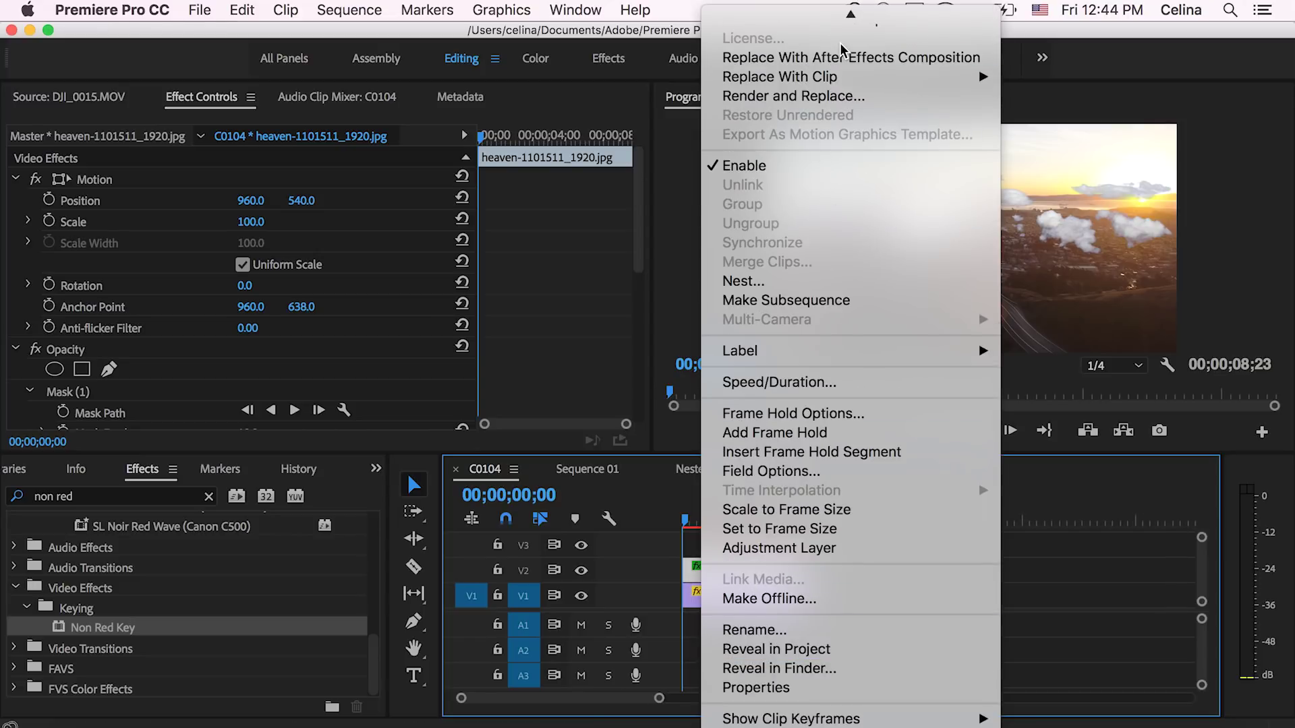
click(785, 286)
click(691, 408)
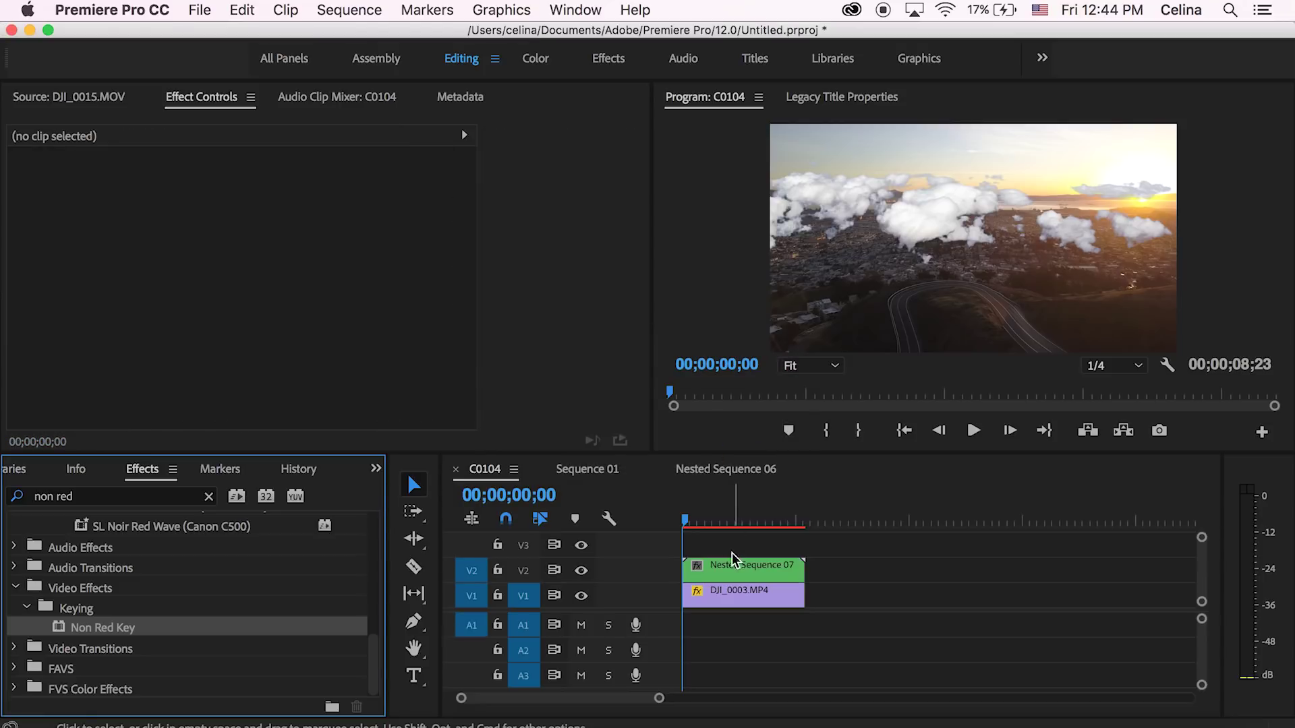
Open Nested Sequence 07 and set the key's defringing to Blue and smoothing to High.
double_click(720, 570)
drag(877, 468, 593, 469)
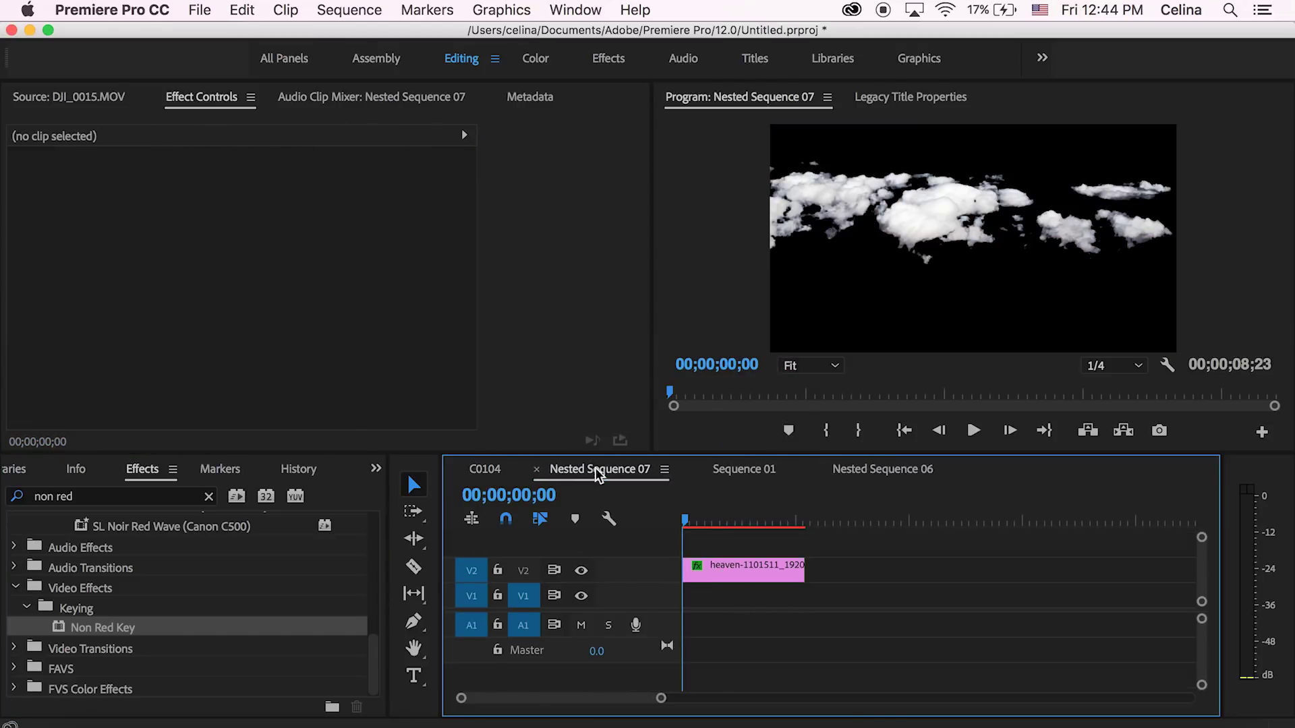
click(741, 571)
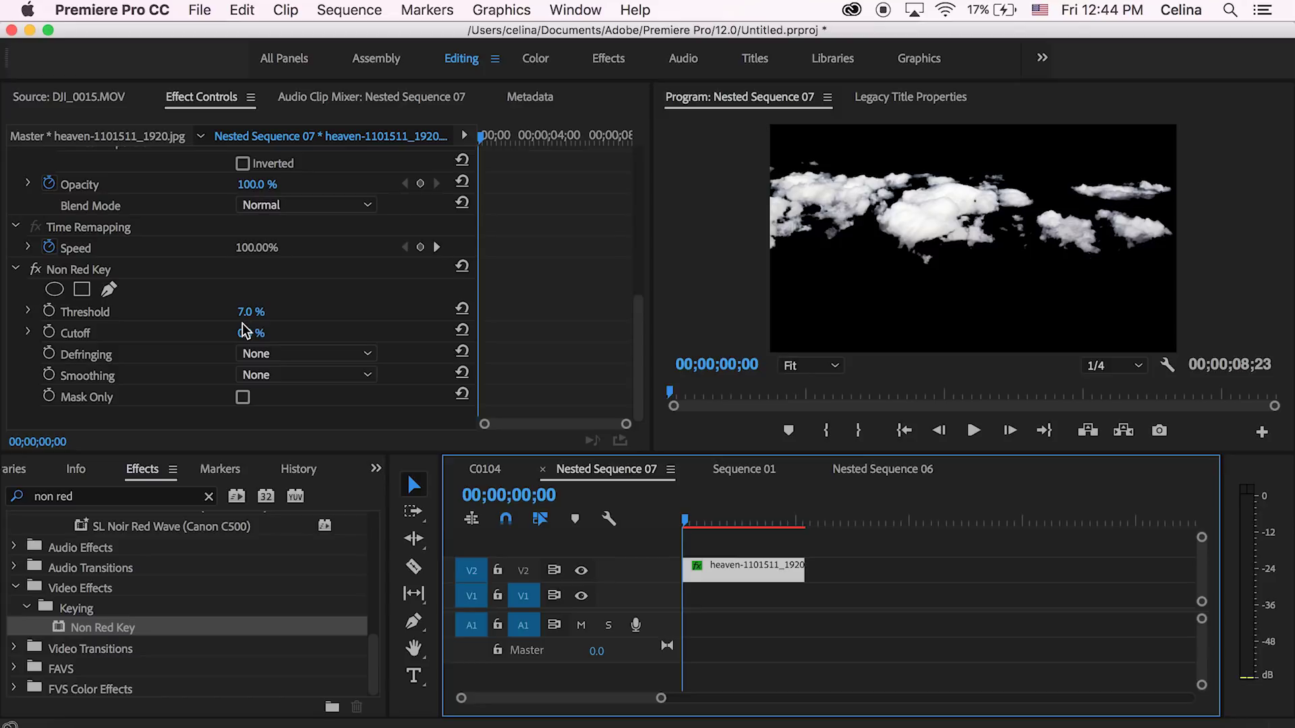
click(297, 352)
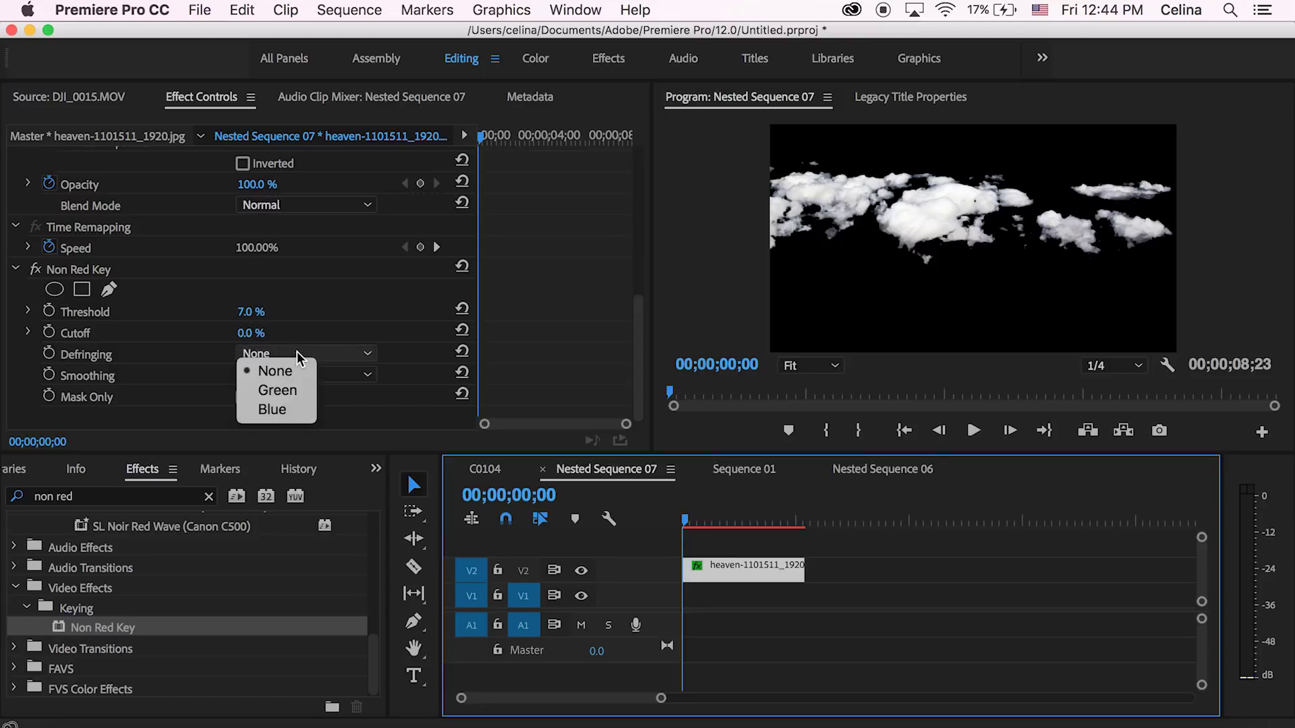
click(292, 406)
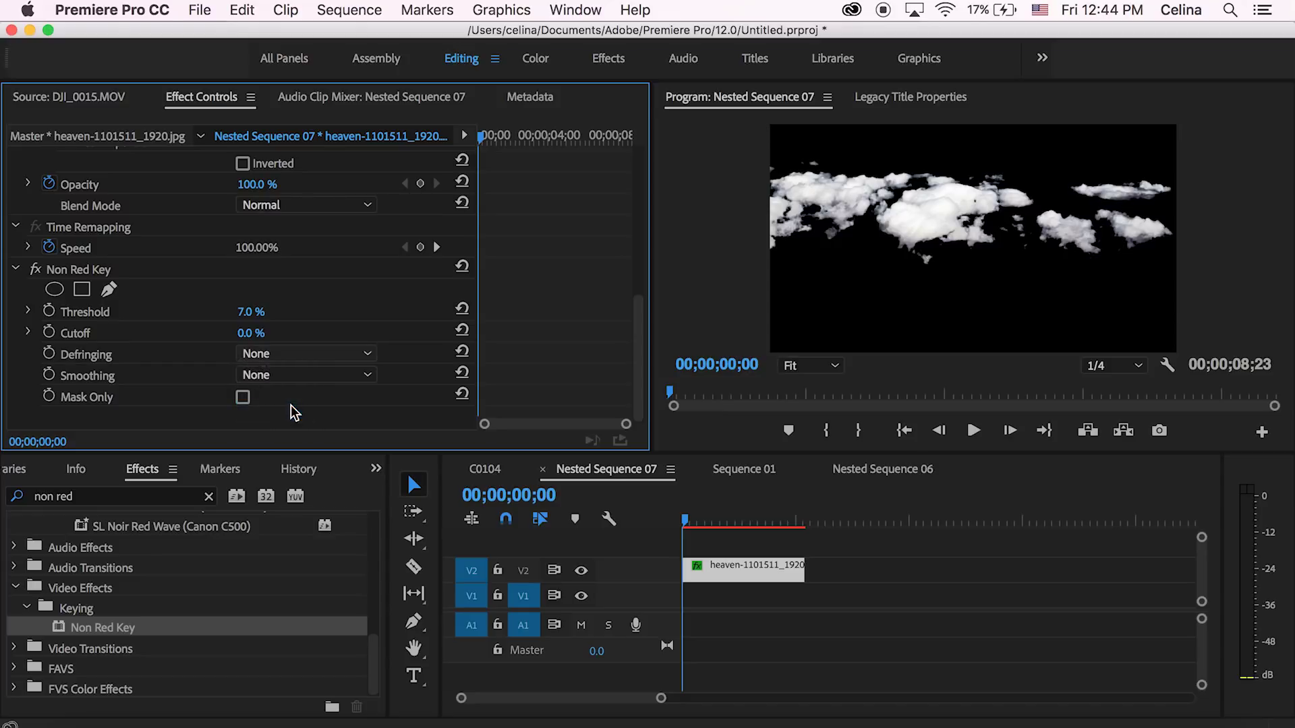
click(312, 374)
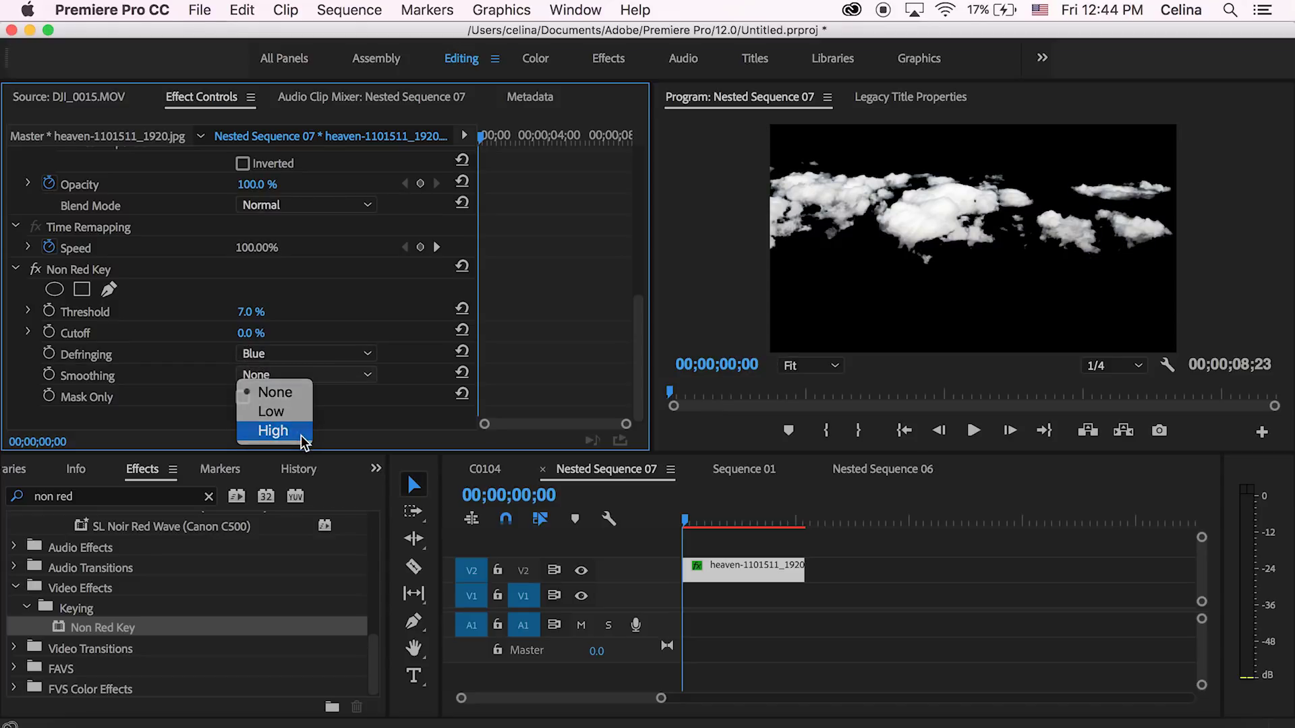
click(272, 427)
key(space)
key(=)
key(=)
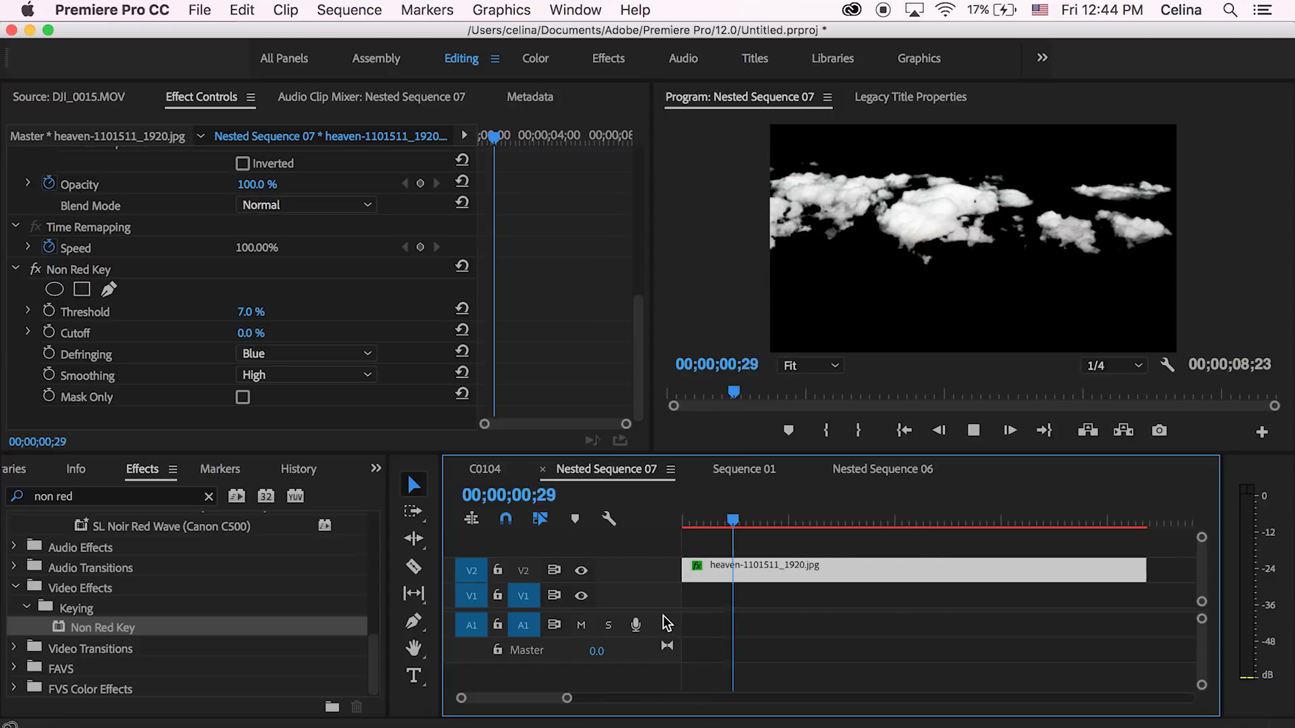
Type a Non Red Key threshold of 2% and return the playhead to the start.
click(251, 312)
text(2)
key(Return)
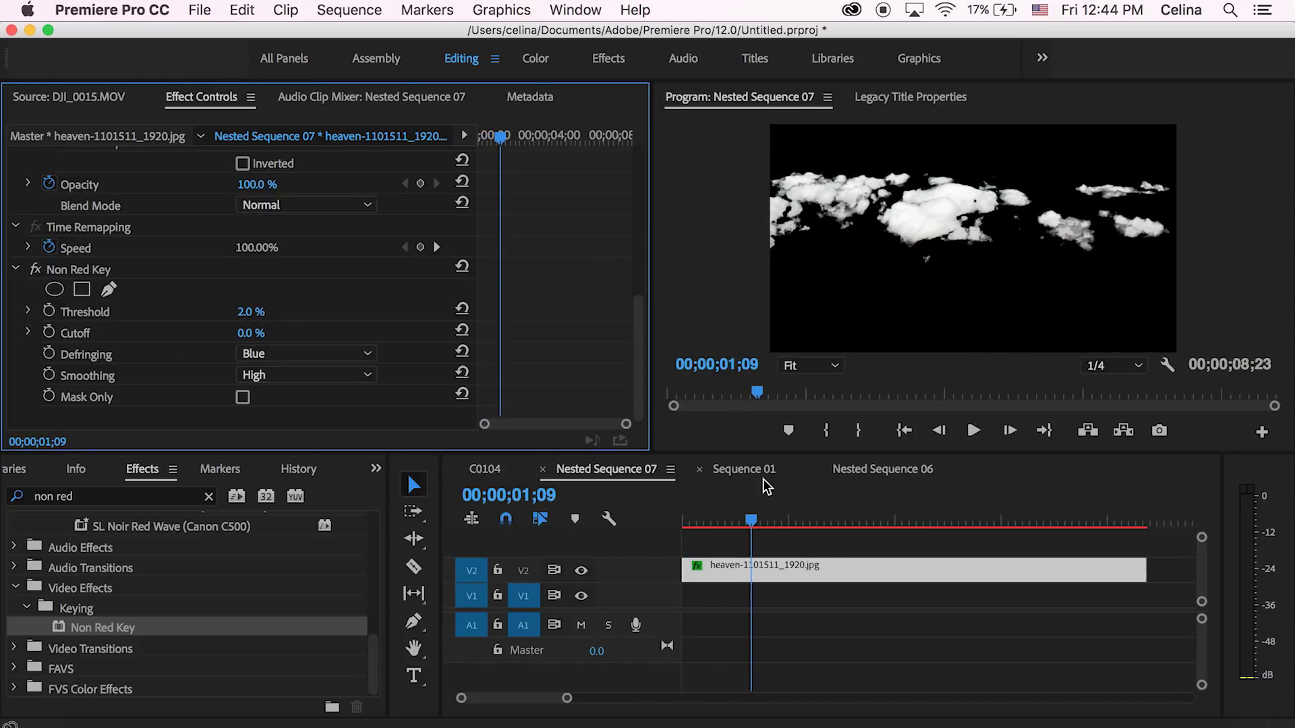
click(666, 516)
key(Home)
click(756, 545)
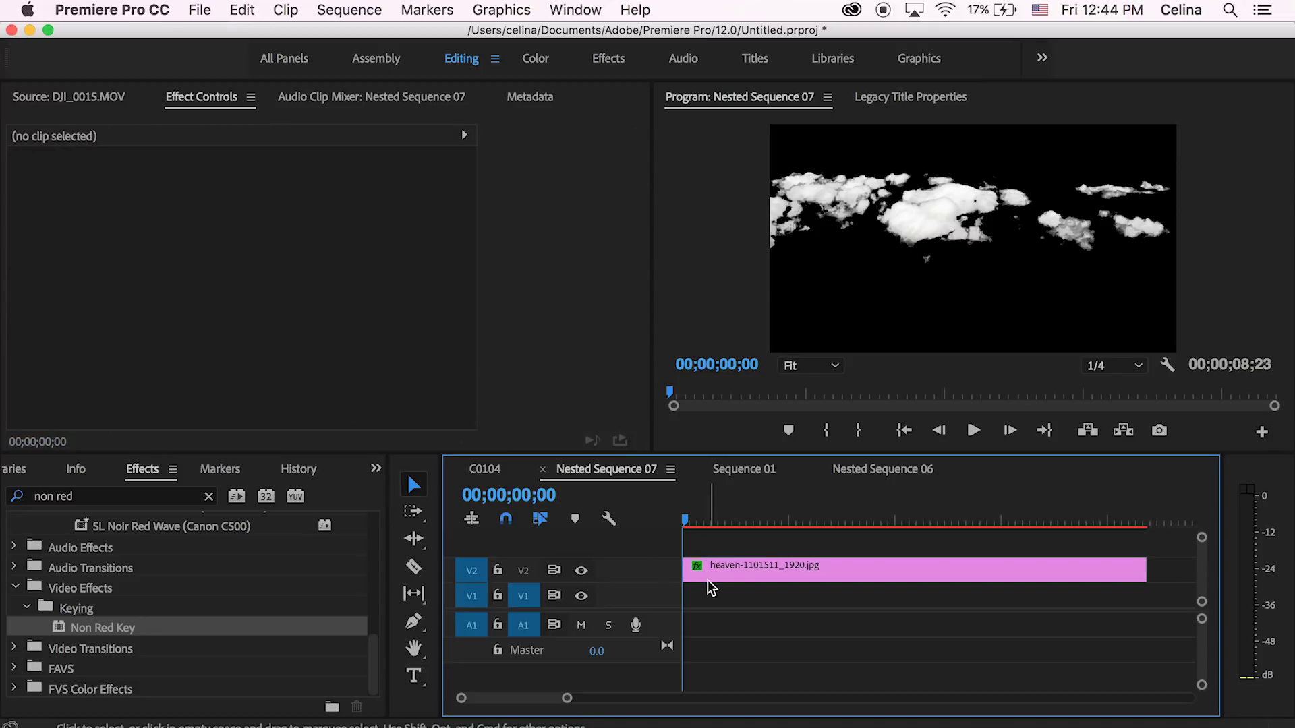
click(707, 580)
Draw a second pen mask around the left and upper clouds, closing it on its start point.
scroll(74, 370, down, 5)
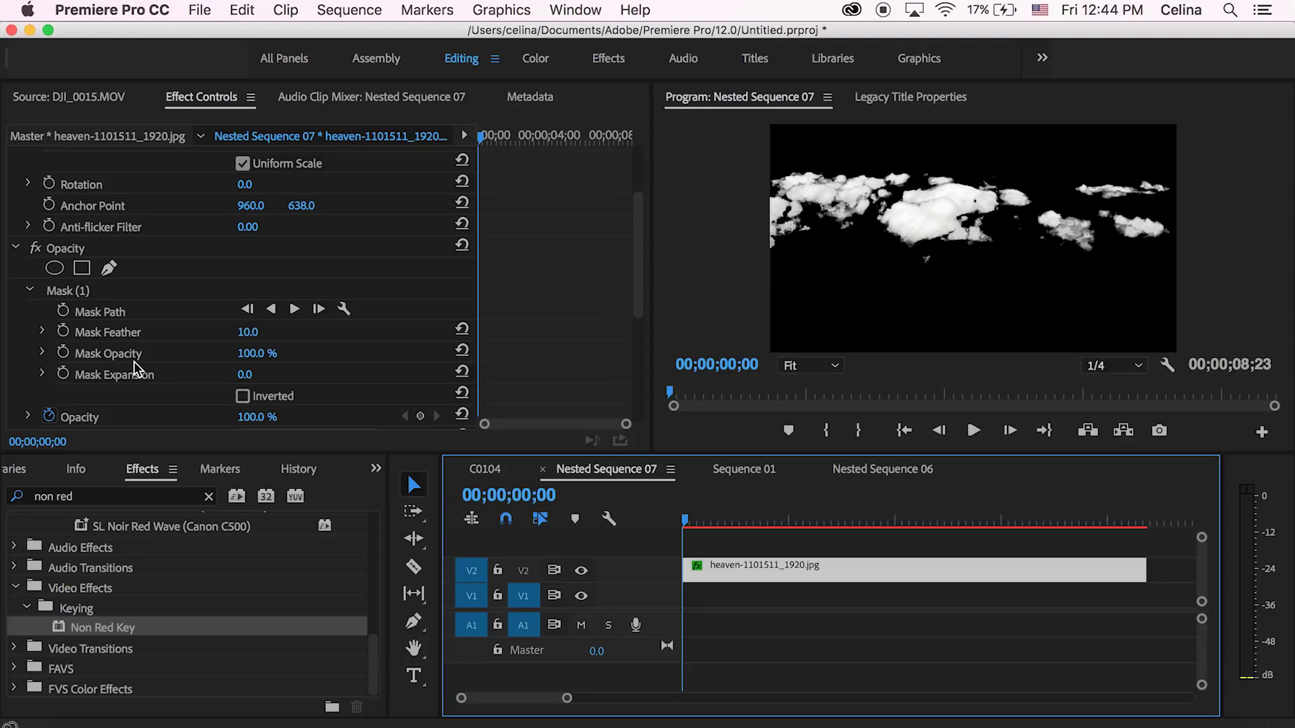
click(108, 268)
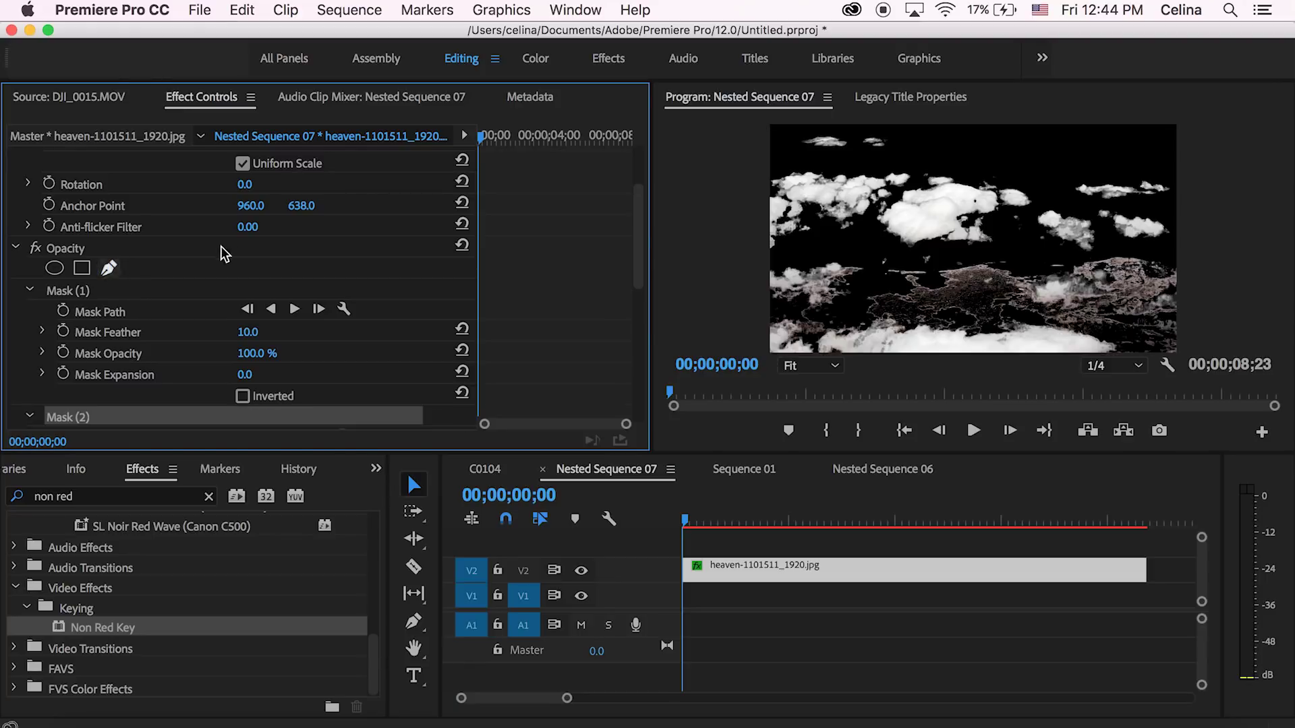
click(1051, 172)
click(1022, 225)
click(1000, 257)
click(754, 252)
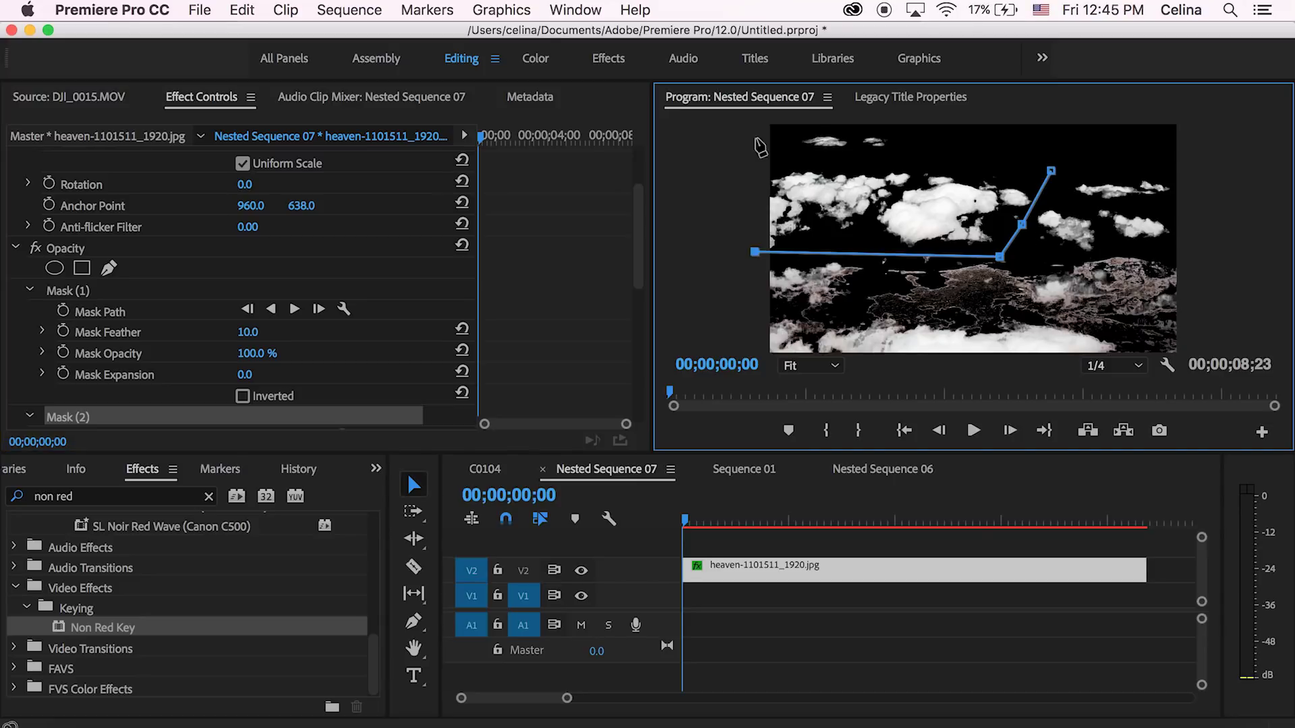
click(754, 138)
click(802, 132)
click(900, 128)
click(1050, 171)
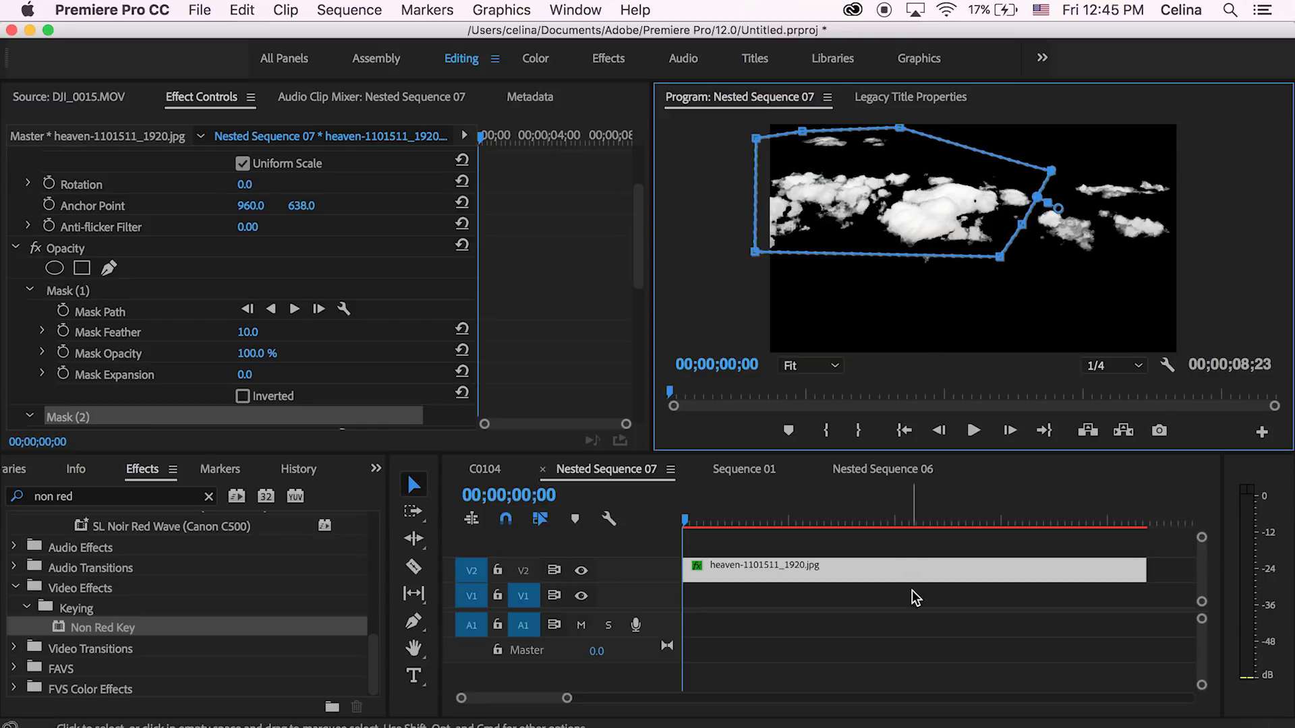
Preview the masked clouds, then reselect the clip and its effect settings at the start.
click(763, 586)
key(space)
click(769, 569)
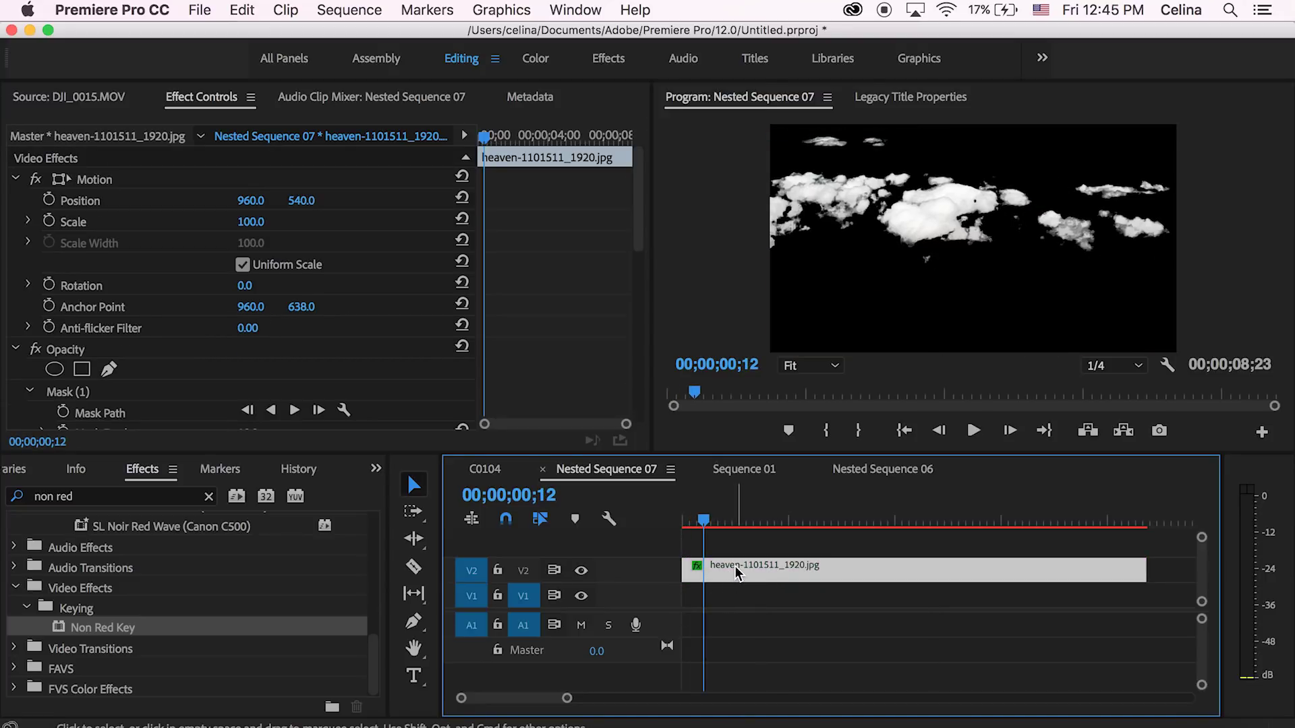
scroll(557, 333, down, 8)
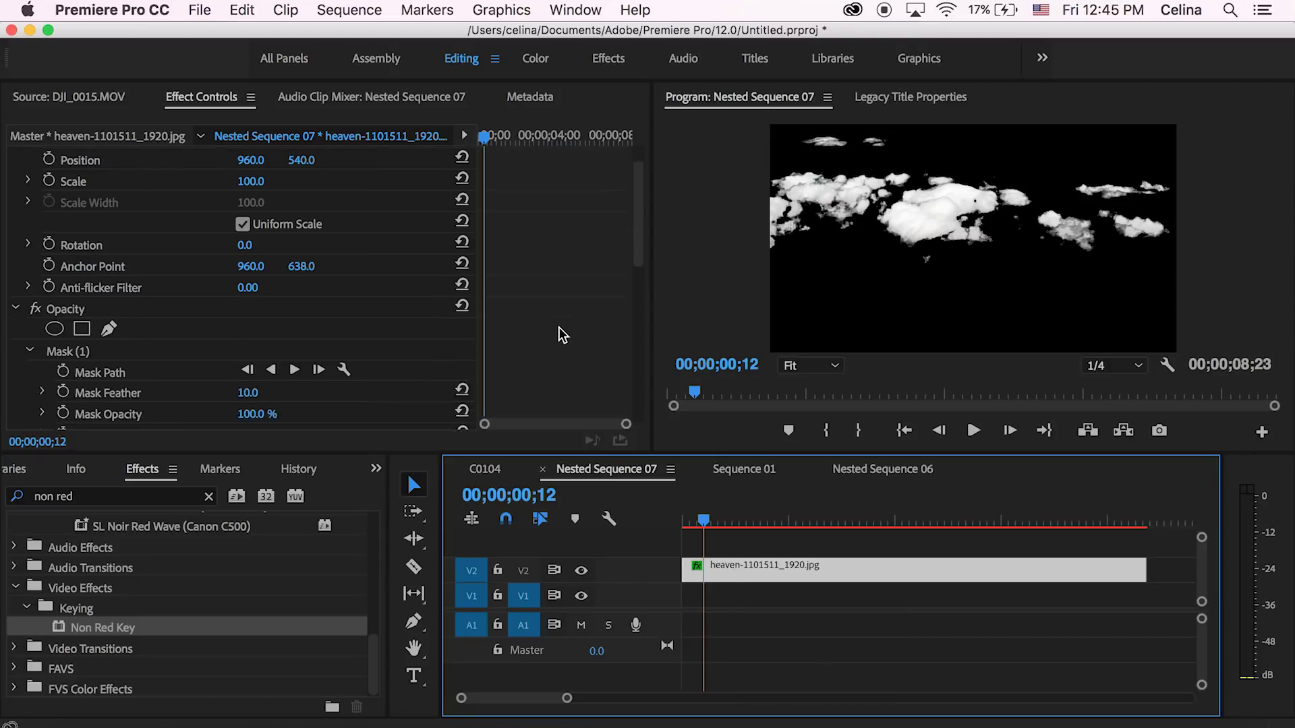
key(Home)
scroll(95, 398, up, 8)
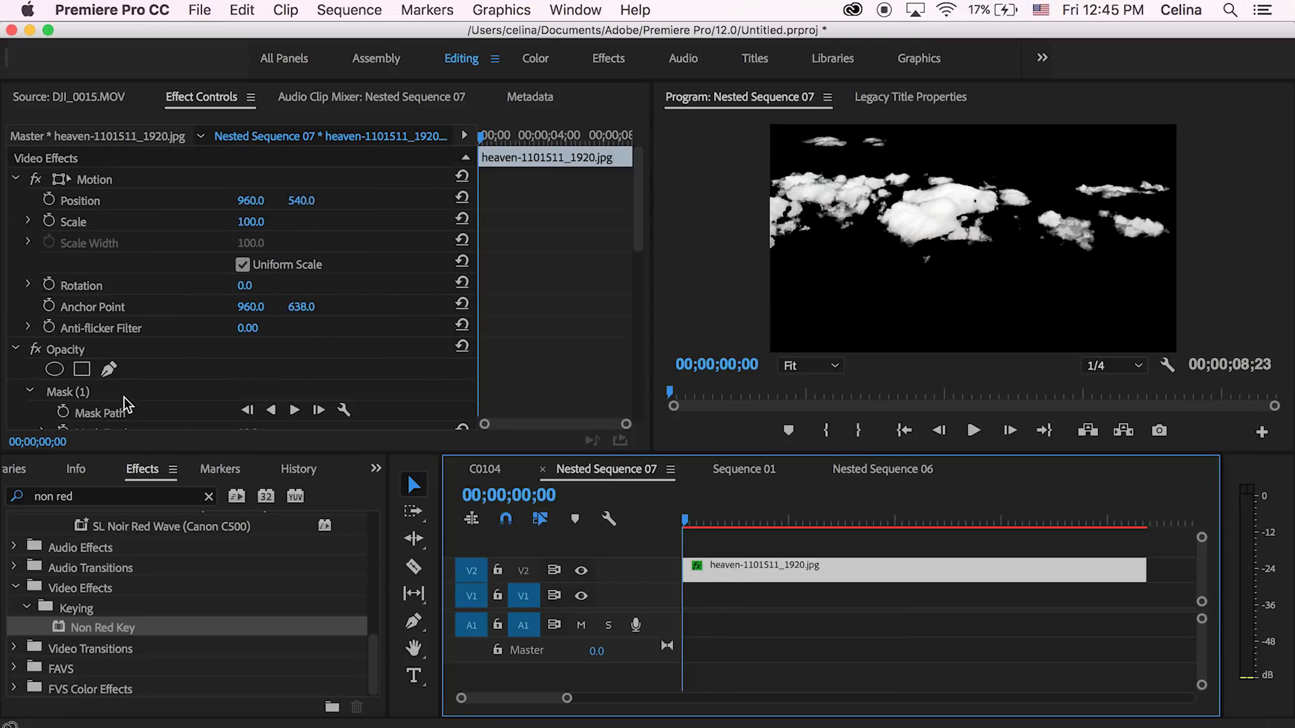
click(111, 402)
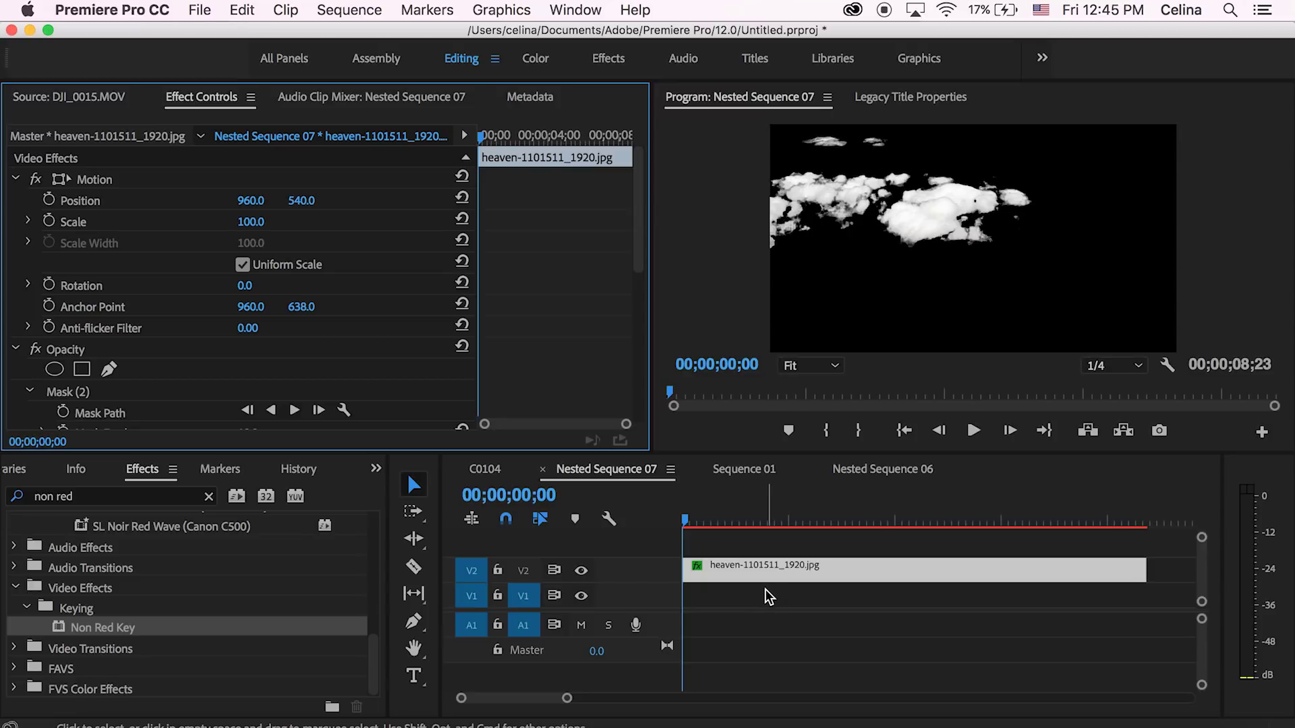
Alt-drag a copy of the clouds onto V1, delete its copied mask, and mask the right-side clouds.
drag(758, 573, 755, 596)
key(Delete)
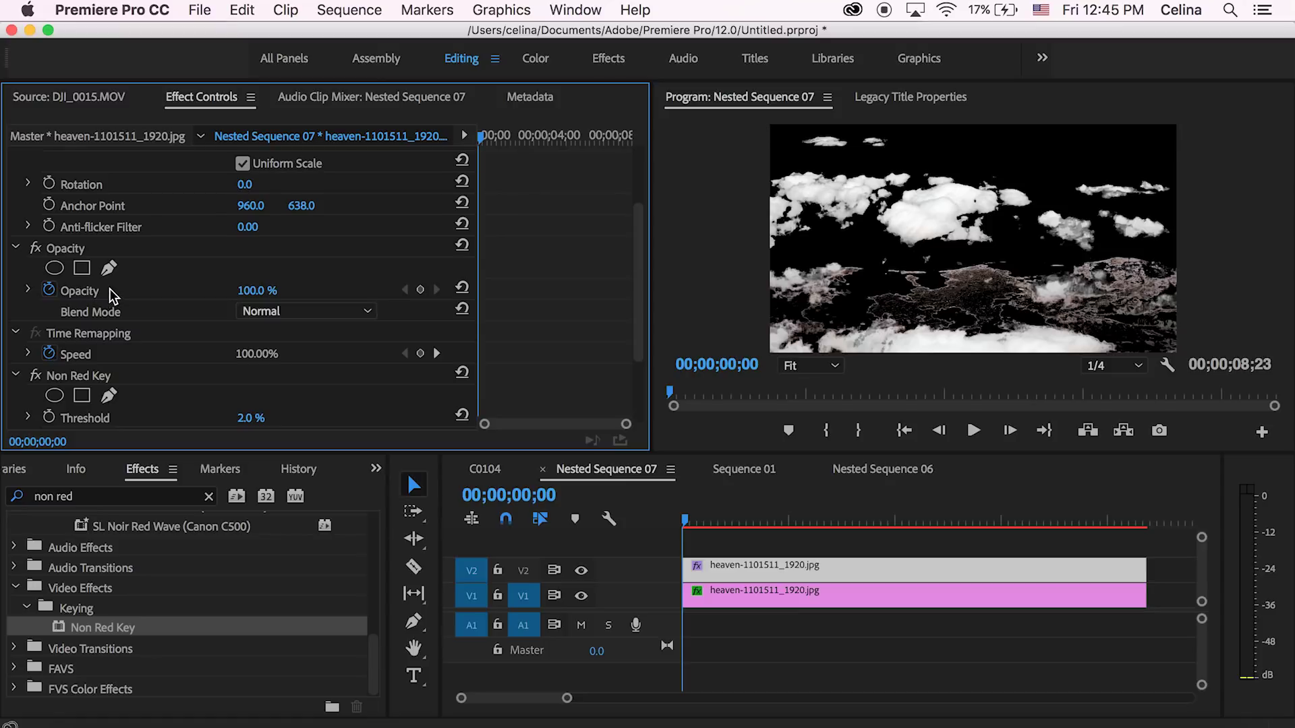
click(109, 268)
click(962, 173)
click(1066, 172)
click(1028, 221)
click(1044, 248)
click(1101, 256)
click(1221, 220)
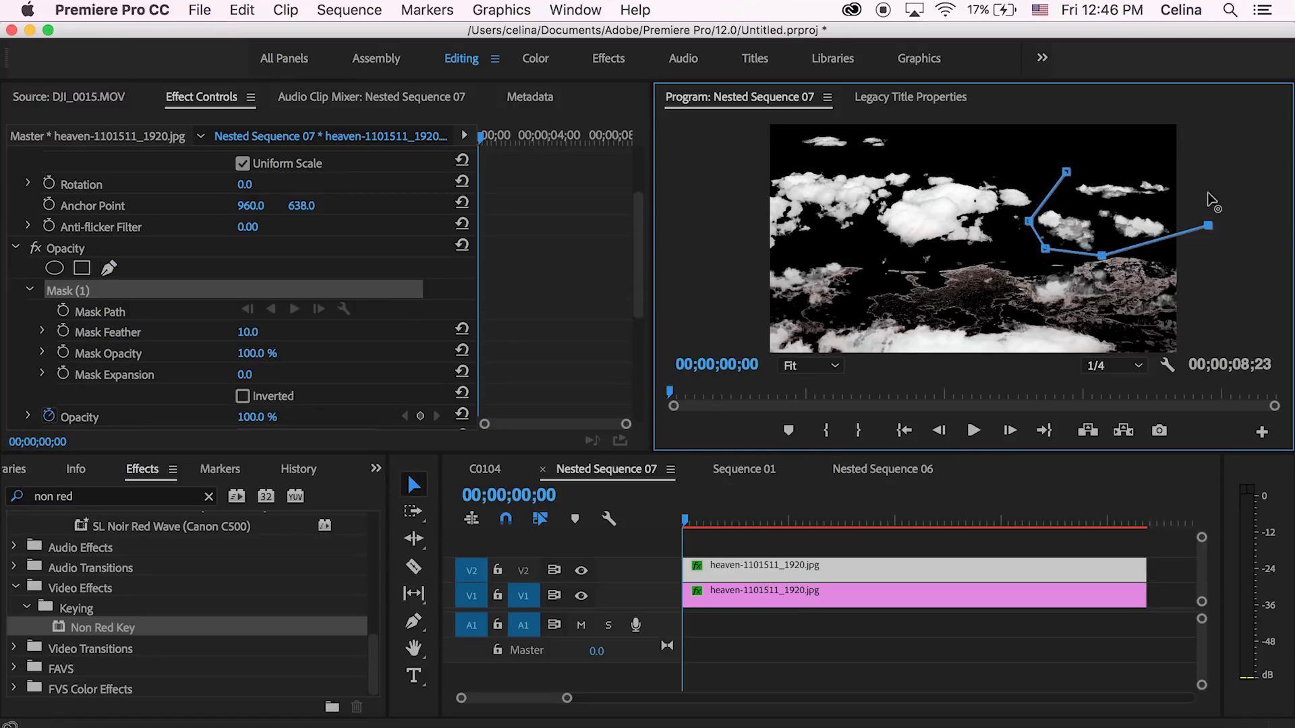
click(1221, 125)
click(1066, 172)
Compare the mask outlines of the top and lower cloud clips.
click(815, 635)
click(742, 572)
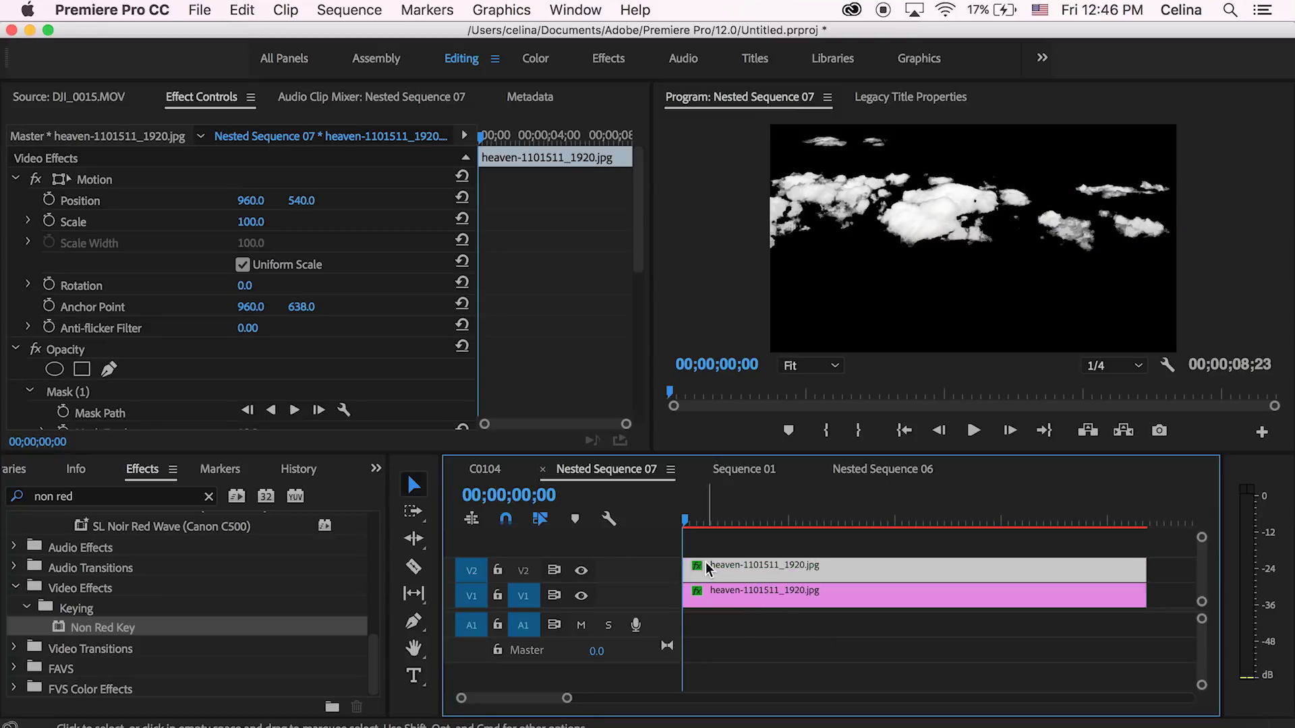
click(66, 392)
click(778, 595)
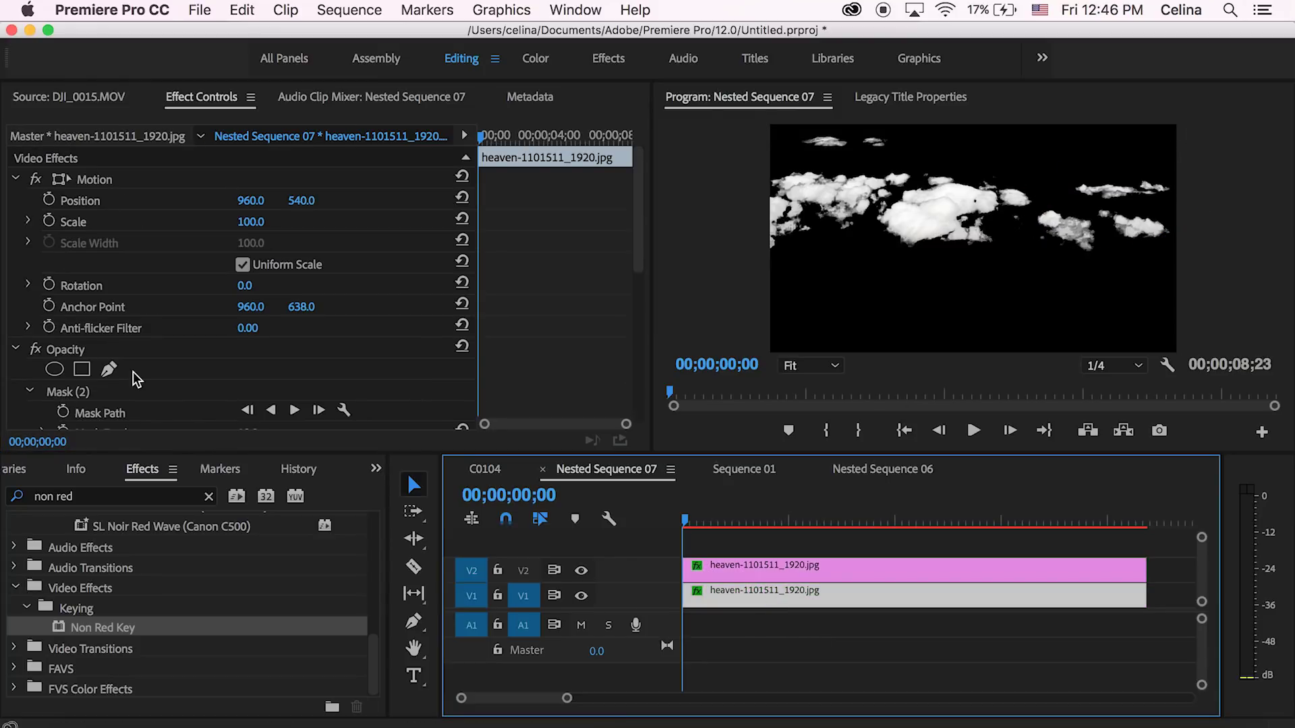
click(68, 391)
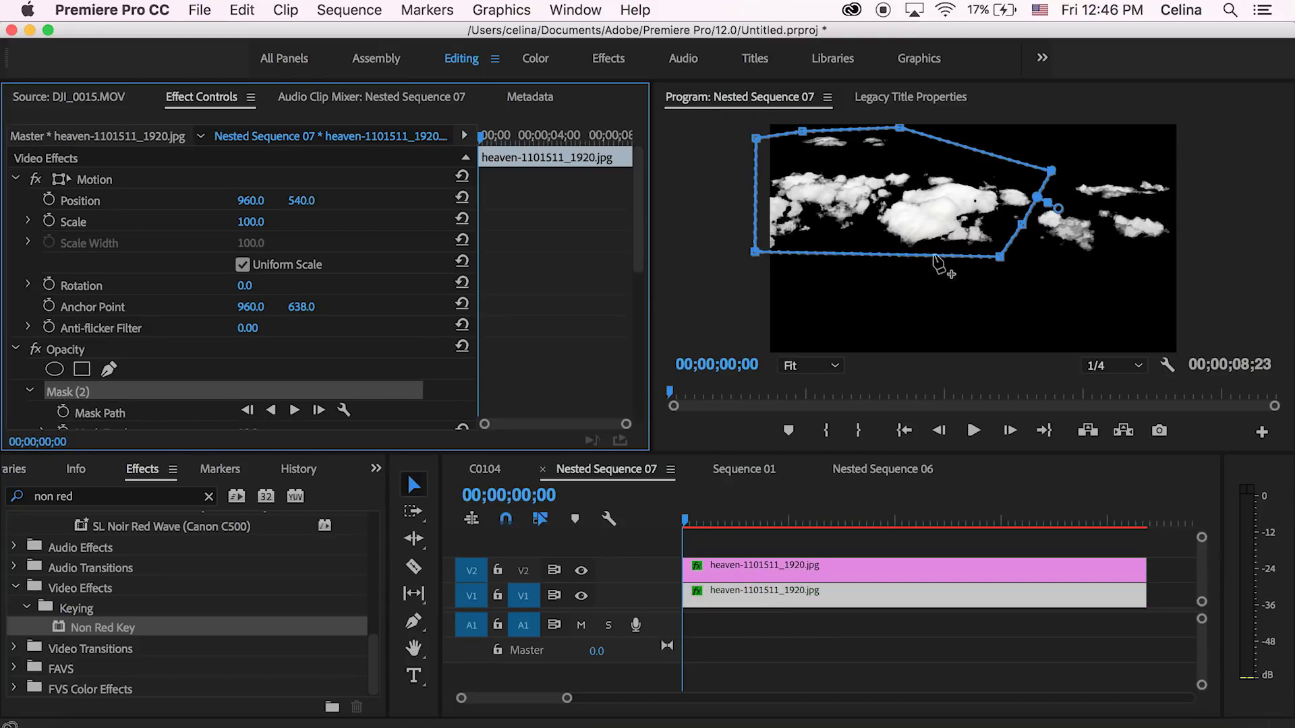
Set the V1 cloud clip's Scale to 202 and Position to 959, 1016.
click(814, 694)
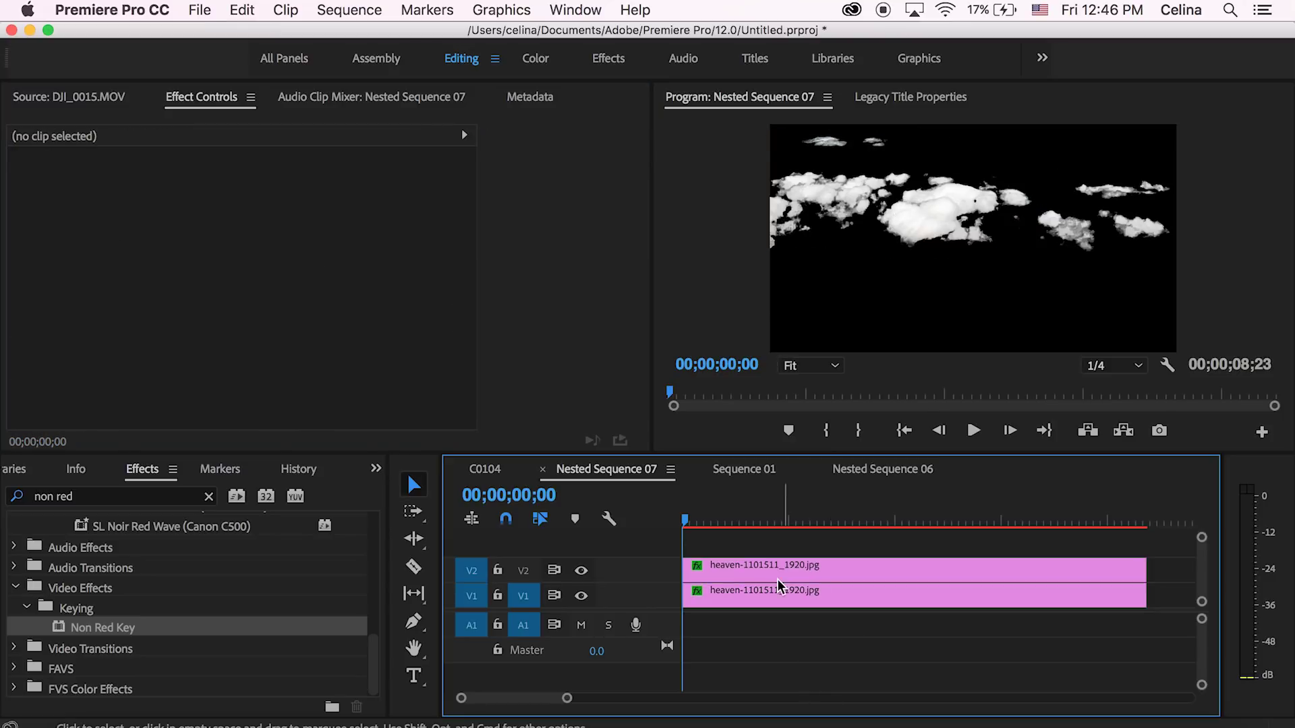
click(774, 590)
drag(272, 228, 321, 227)
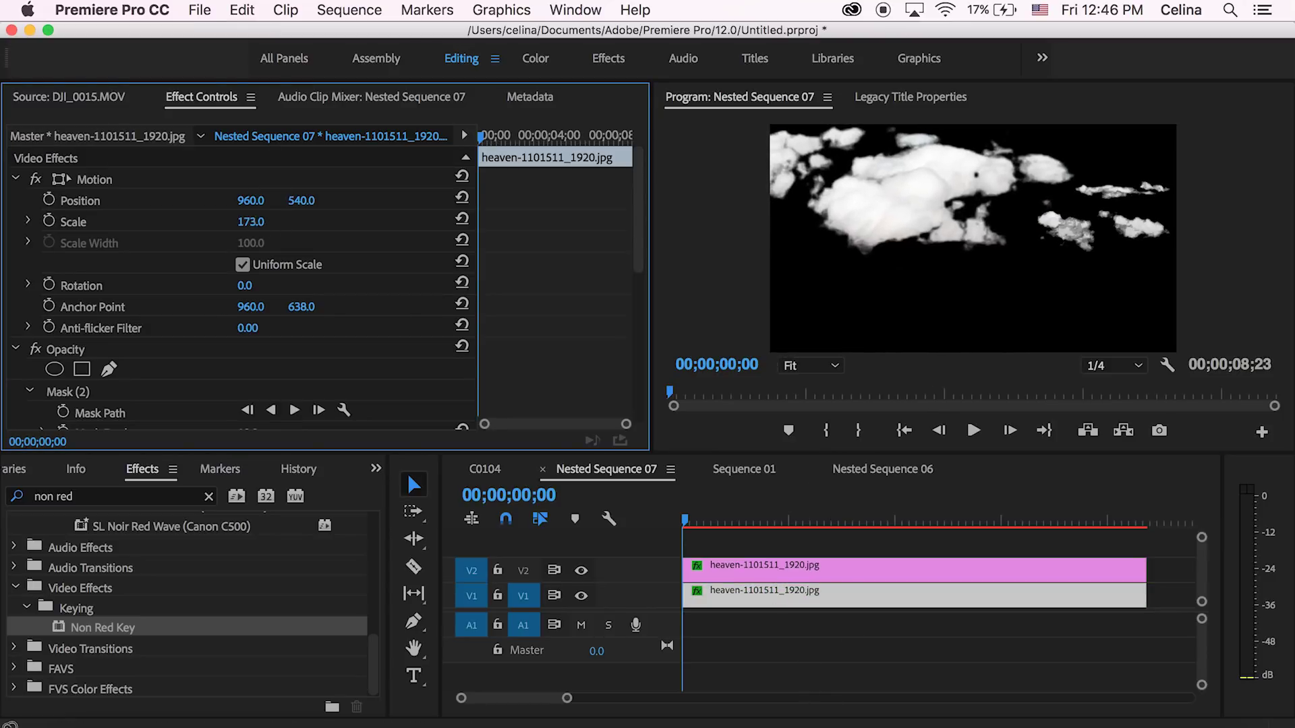
drag(250, 201, 304, 201)
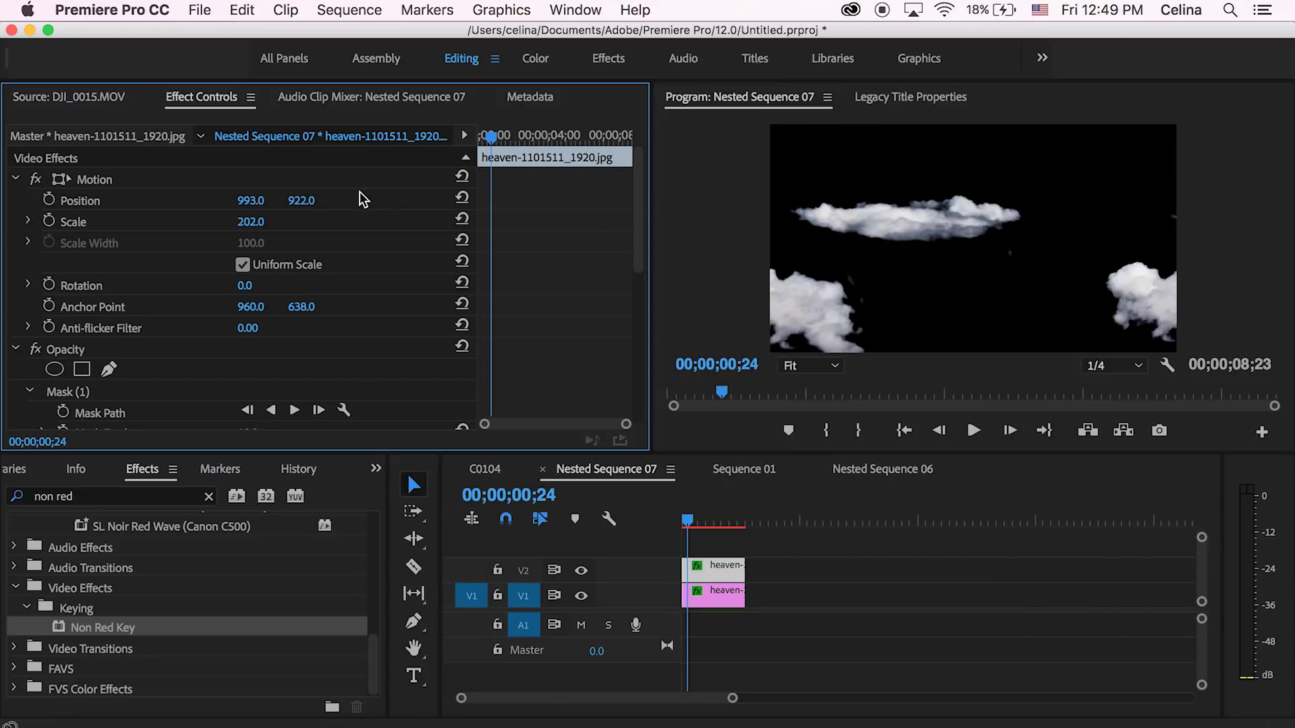
key(super+z)
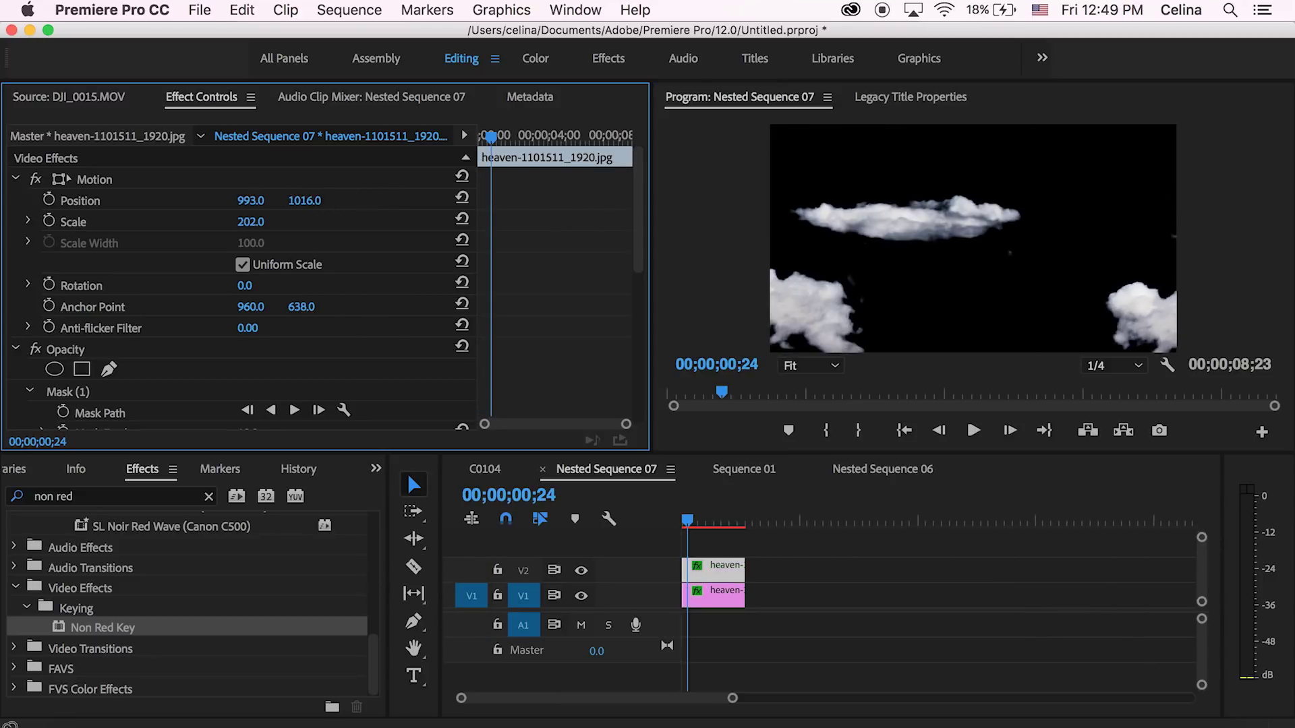
click(510, 472)
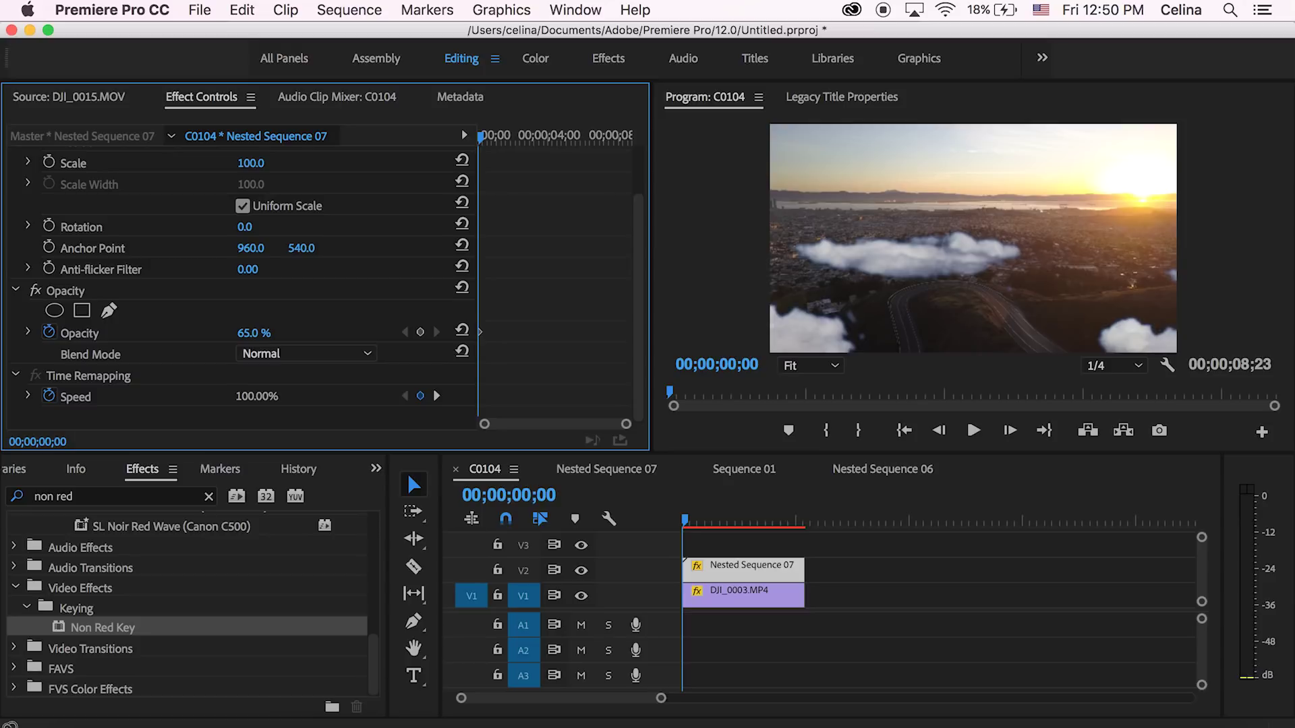
Lower the nested clouds' opacity to 8% and preview the sequence.
drag(253, 333, 215, 332)
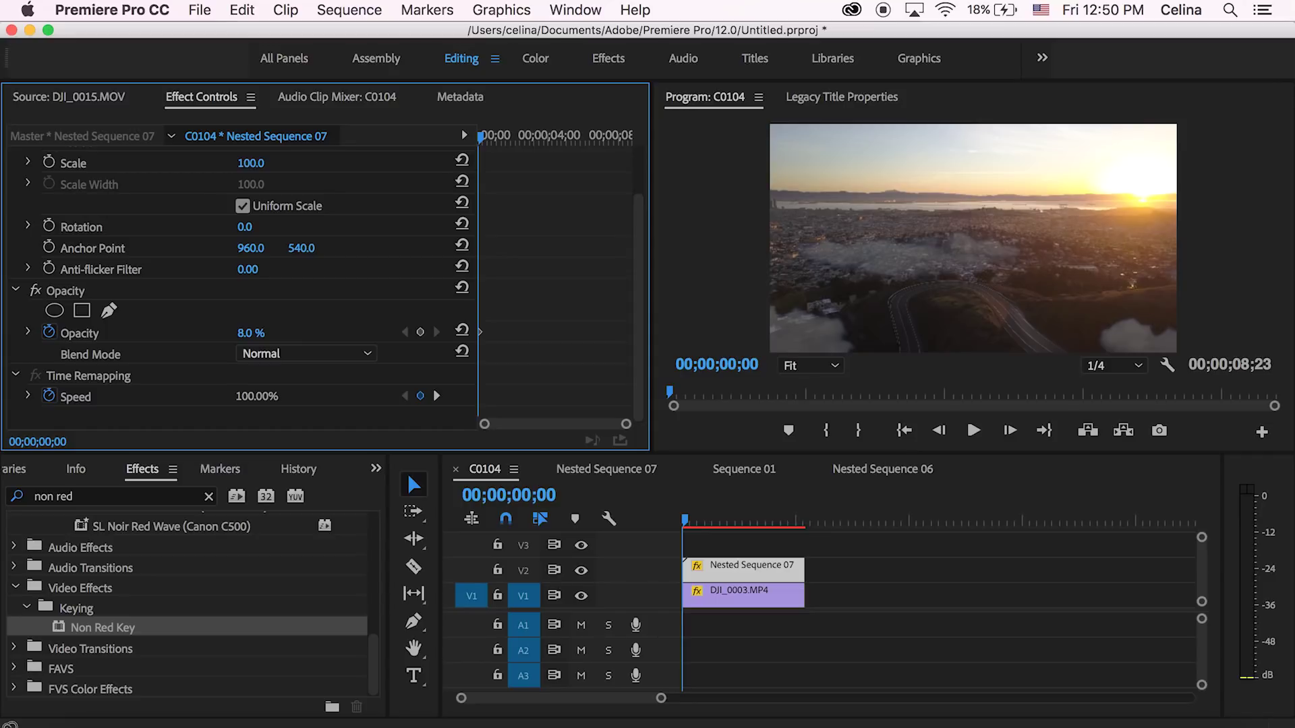
key(space)
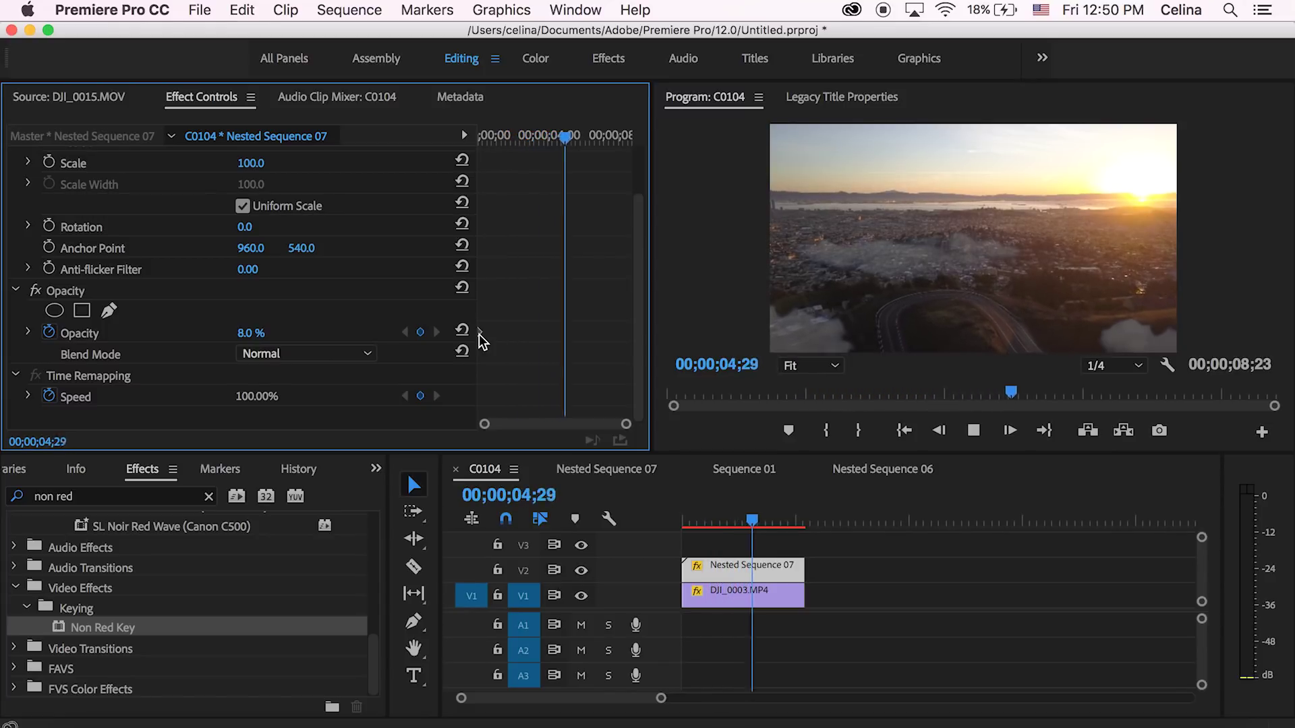
key(space)
Move the opacity keyframe to about 6 s and keyframe 0% opacity near 7;25.
drag(479, 332, 588, 324)
drag(584, 135, 615, 136)
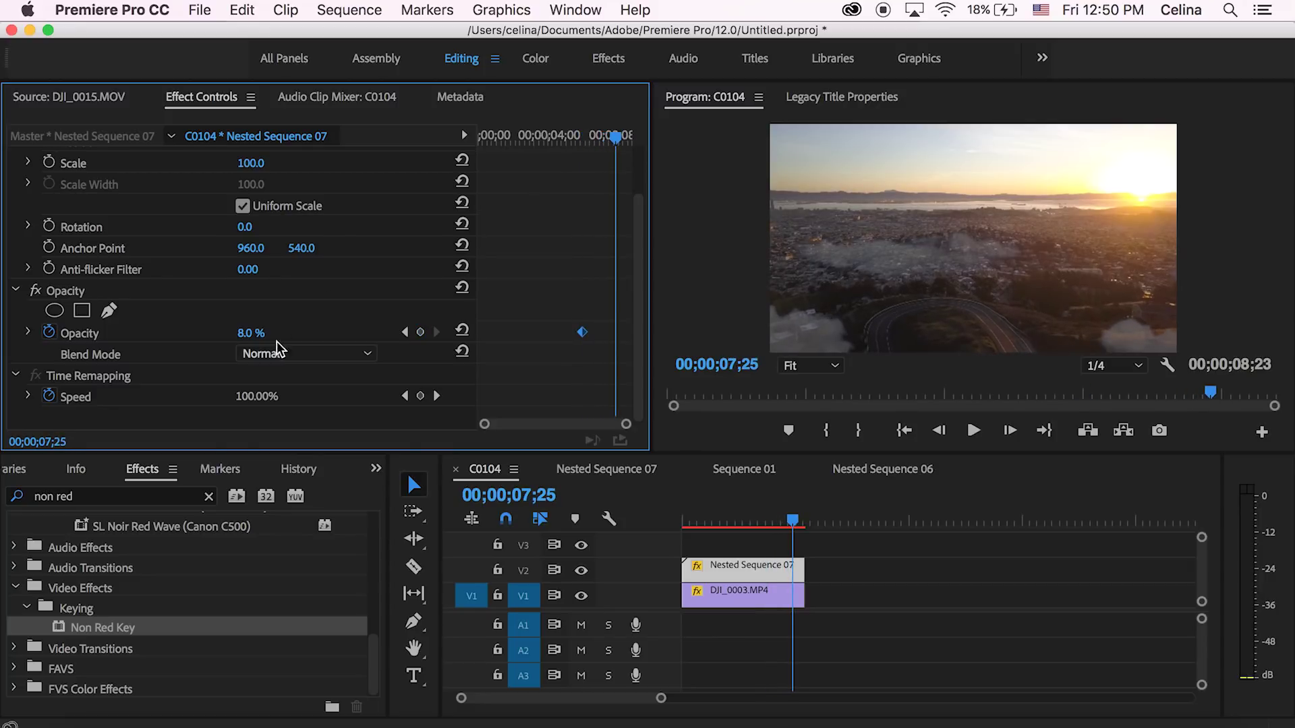
drag(251, 333, 239, 332)
drag(615, 135, 420, 143)
Keyframe Position and Scale at 0 s, then set Scale to 115 at about 6 s.
scroll(518, 198, up, 1)
scroll(518, 198, up, 2)
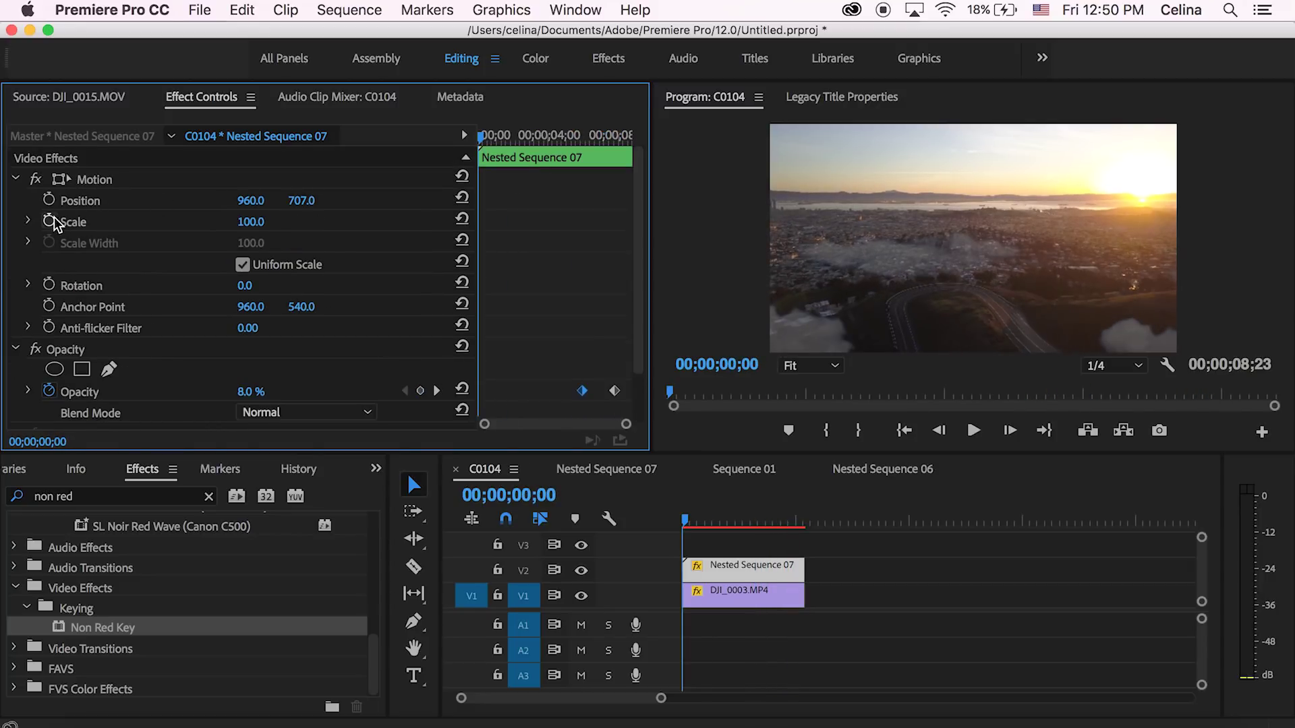
click(51, 216)
click(50, 197)
drag(481, 135, 585, 128)
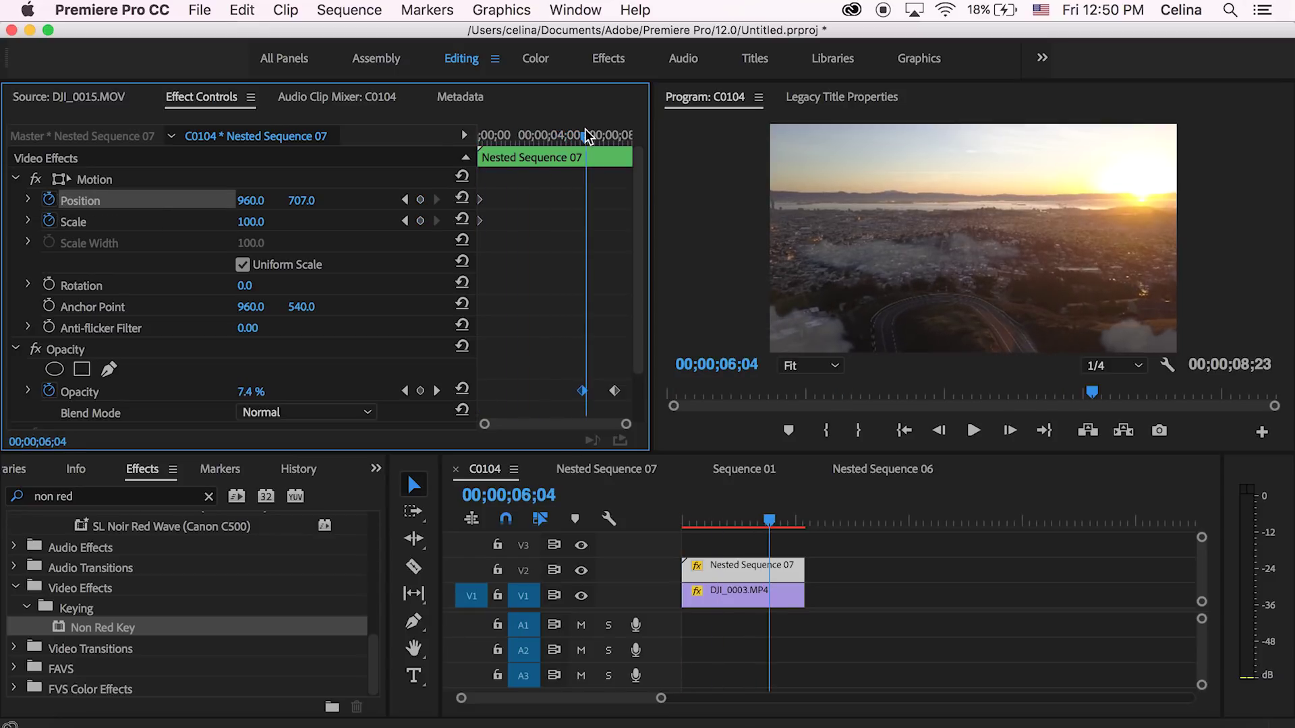
click(251, 221)
text(115)
key(Return)
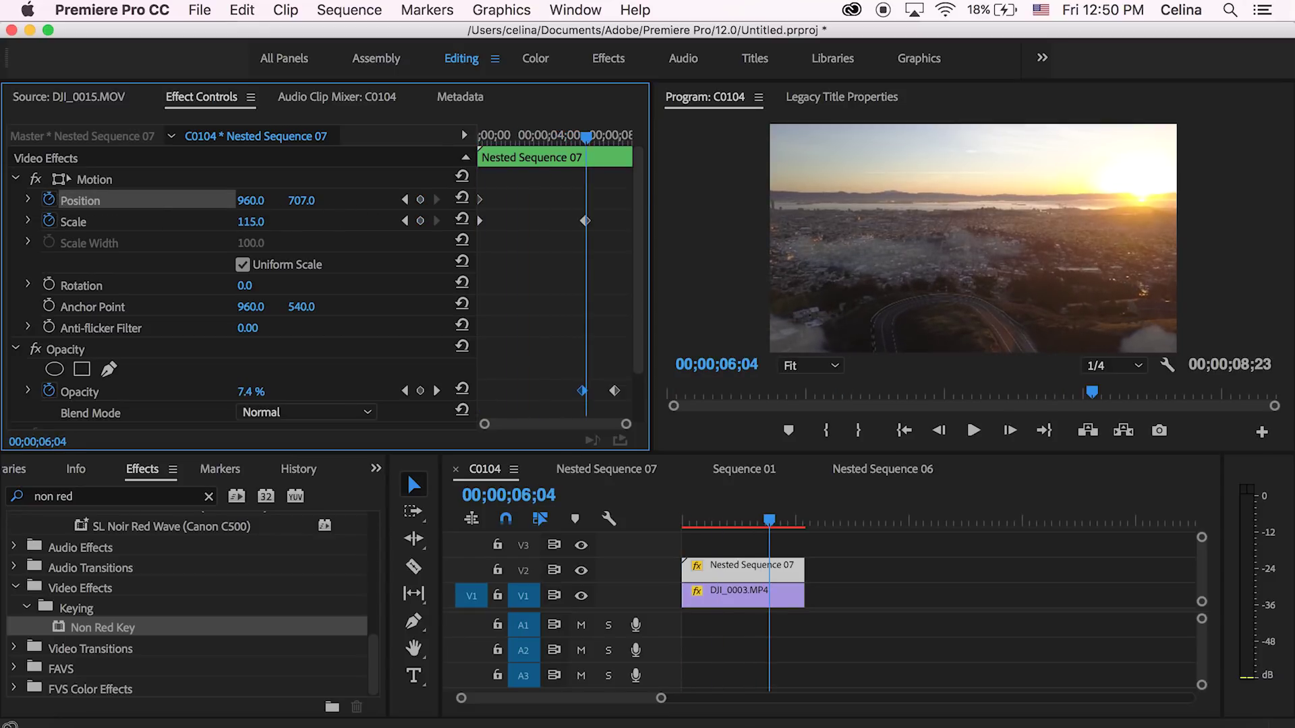
Change that Scale to 114 and lower the clouds to Position Y 783.
click(251, 221)
text(114)
key(Return)
drag(301, 201, 352, 200)
drag(586, 135, 498, 123)
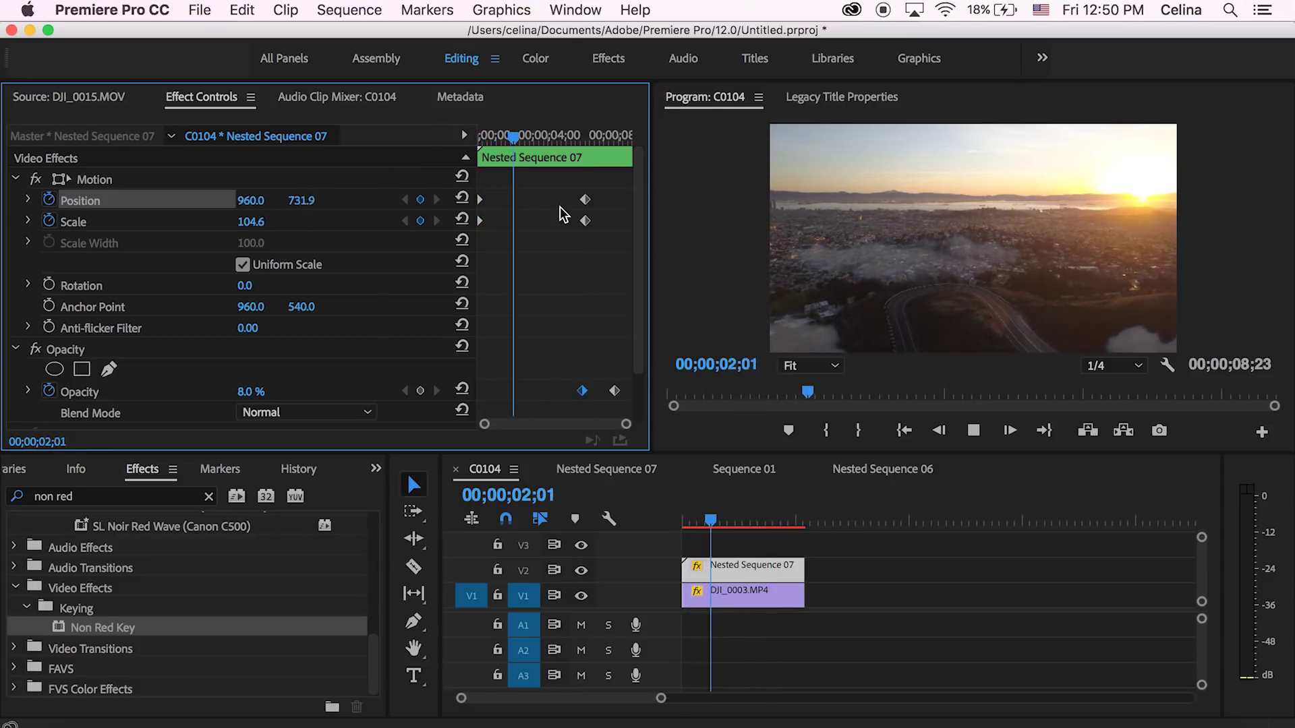
key(space)
drag(302, 201, 327, 200)
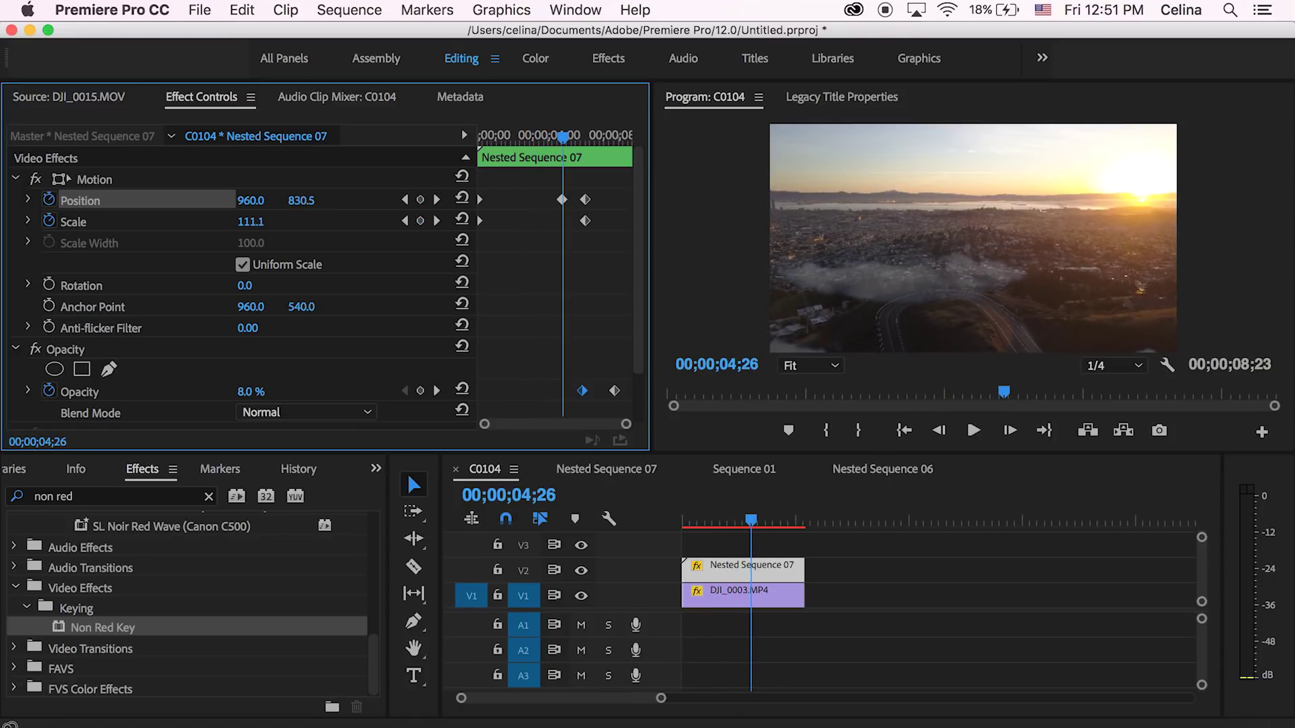
Delete the extra position keyframe and align the remaining one with the scale keyframe.
click(584, 199)
key(Delete)
key(Home)
key(space)
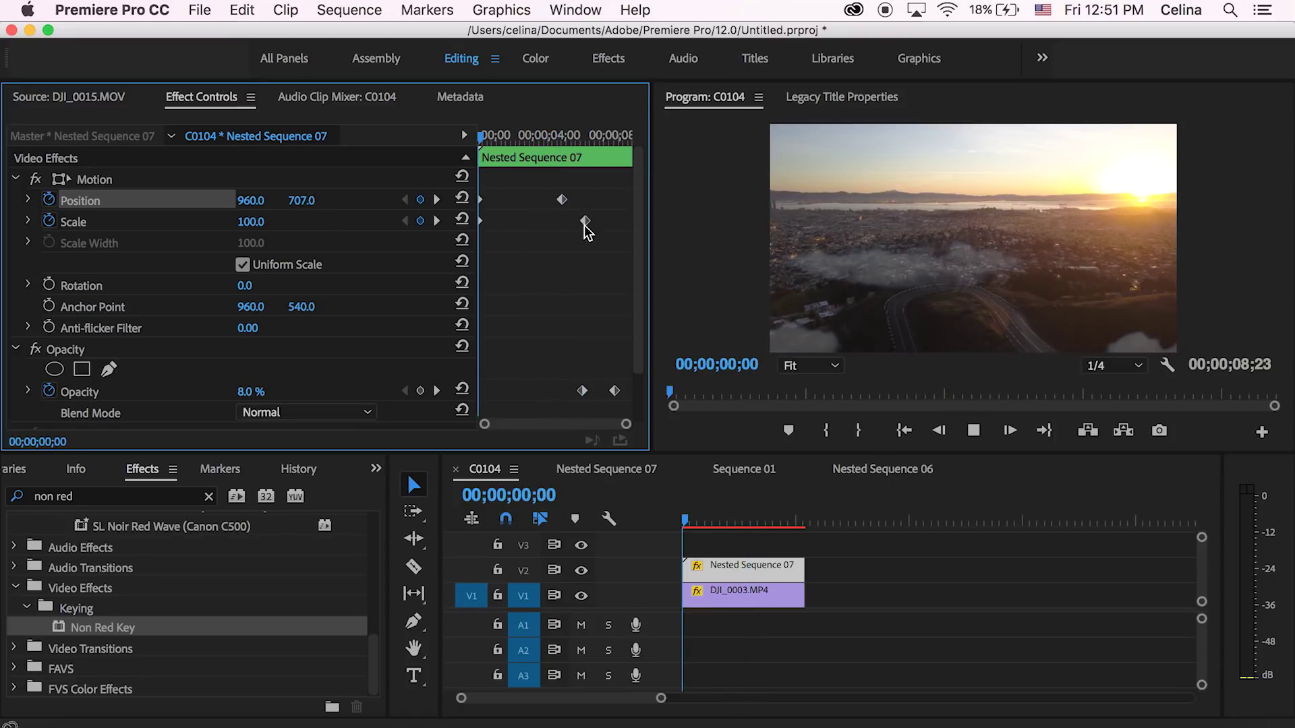
drag(561, 200, 585, 200)
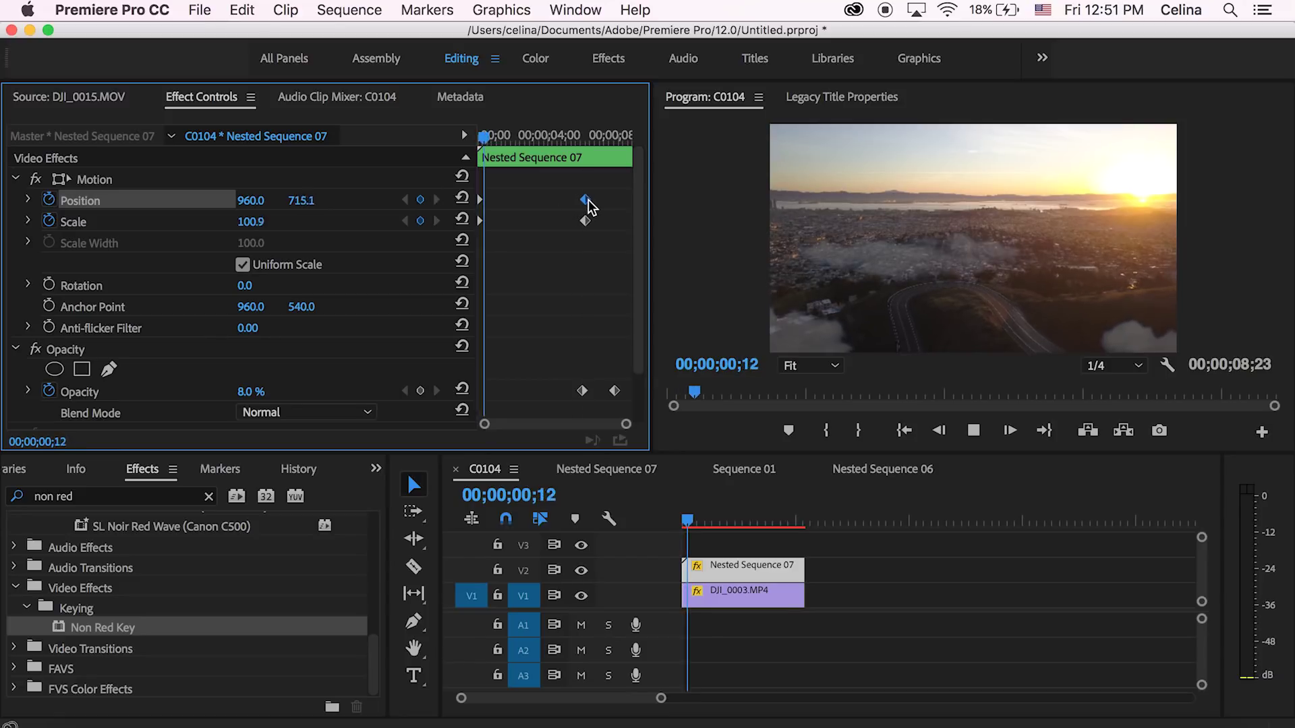